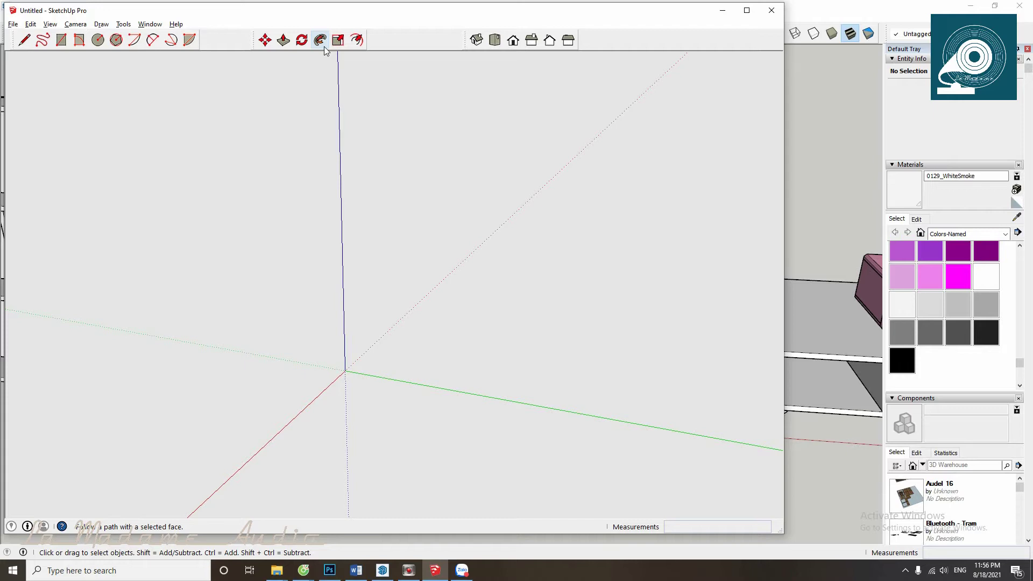
Step: Bring the Hop CD furniture model forward and orbit and zoom around the TV stand and speaker
{"action": "left_click", "coordinate": [382, 570]}
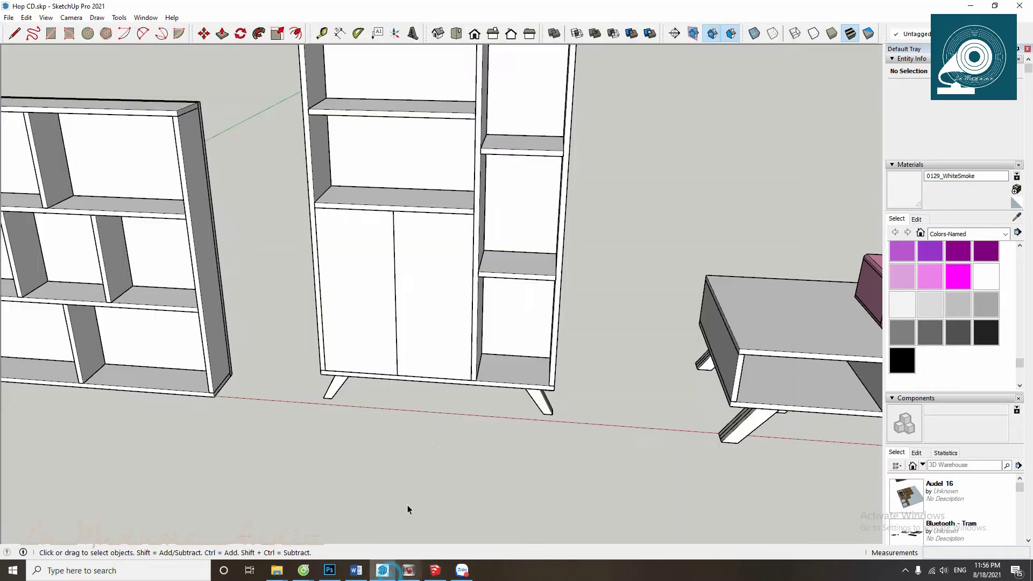
{"action": "scroll", "coordinate": [280, 352], "scroll_direction": "up", "scroll_amount": 3}
{"action": "scroll", "coordinate": [558, 410], "scroll_direction": "up", "scroll_amount": 3}
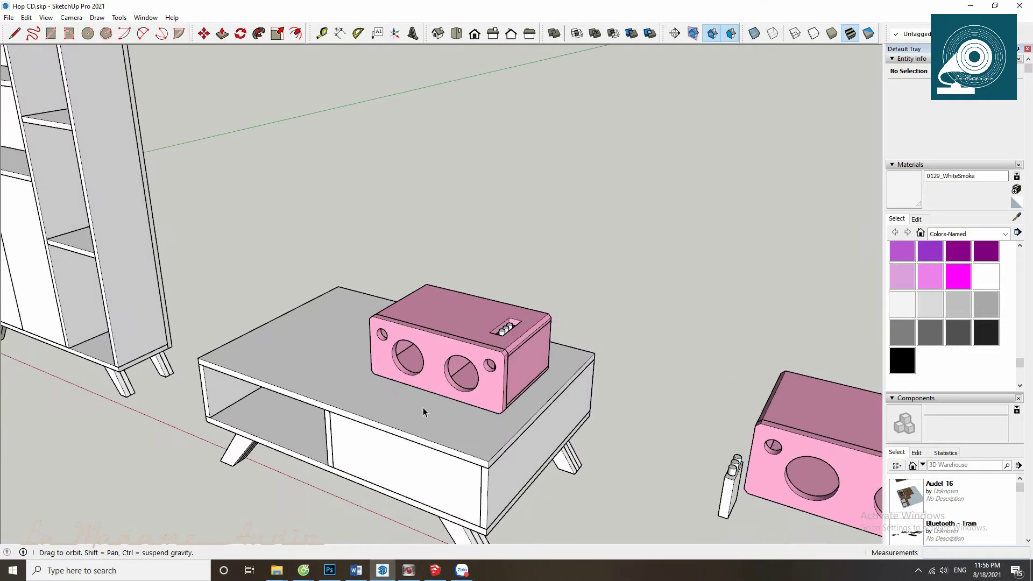
{"action": "mouse_move", "coordinate": [558, 410]}
{"action": "middle_mouse_down"}
{"action": "mouse_move", "coordinate": [472, 461]}
{"action": "mouse_move", "coordinate": [431, 434]}
{"action": "mouse_move", "coordinate": [450, 426]}
{"action": "middle_mouse_up"}
{"action": "scroll", "coordinate": [472, 461], "scroll_direction": "up", "scroll_amount": 3}
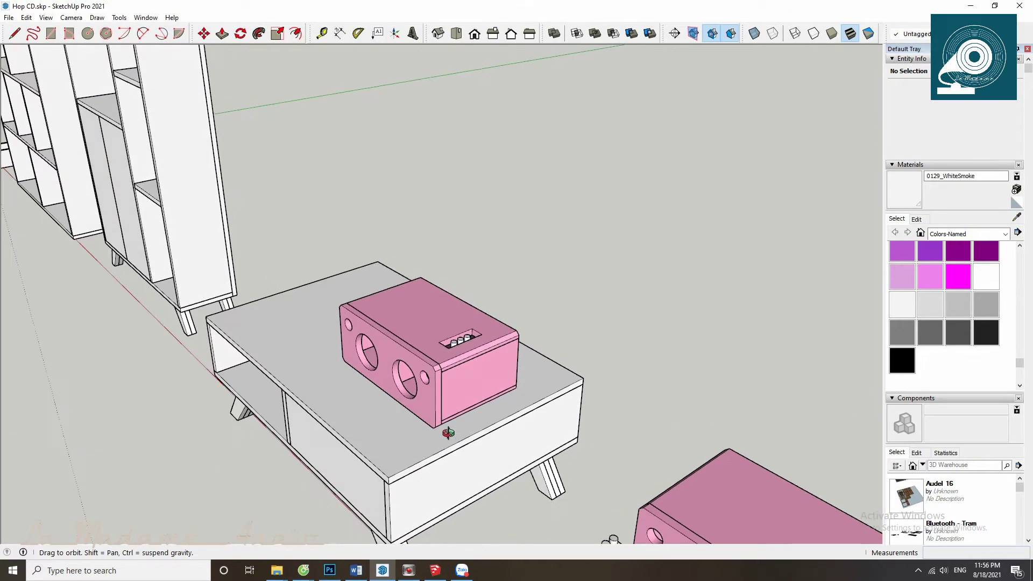
{"action": "scroll", "coordinate": [582, 389], "scroll_direction": "up", "scroll_amount": 4}
{"action": "scroll", "coordinate": [582, 388], "scroll_direction": "down", "scroll_amount": 2}
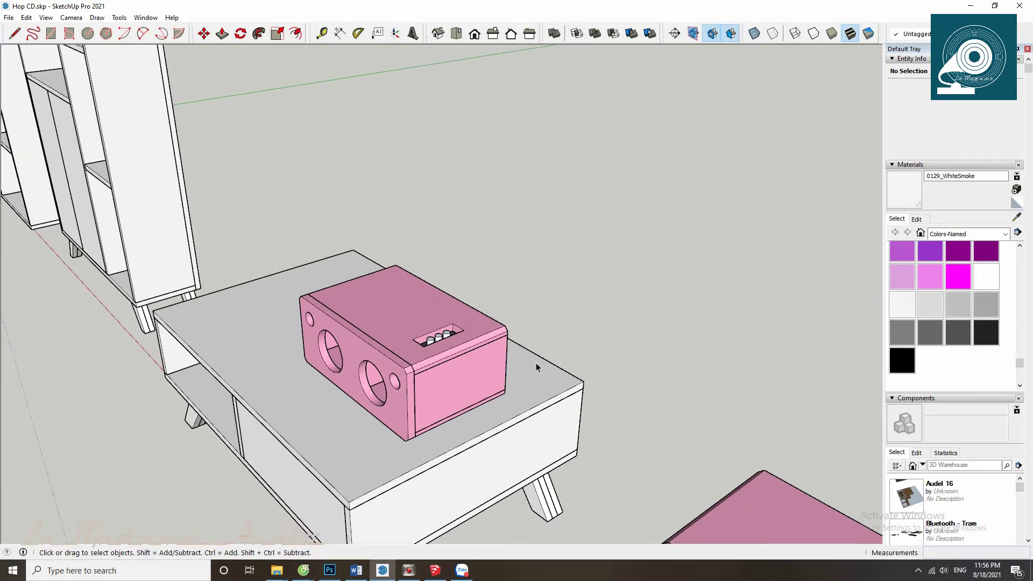
{"action": "scroll", "coordinate": [426, 403], "scroll_direction": "up", "scroll_amount": 3}
{"action": "scroll", "coordinate": [451, 345], "scroll_direction": "up", "scroll_amount": 2}
Step: View the pink speaker and shelves from other angles, then return to the empty untitled model
{"action": "middle_click_drag", "start_coordinate": [451, 345], "coordinate": [461, 288]}
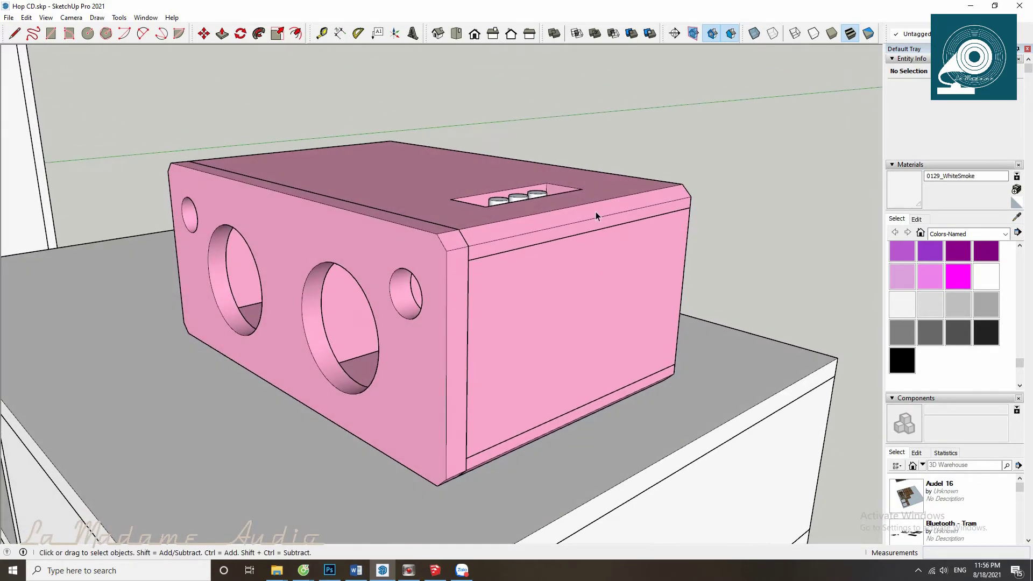
{"action": "mouse_move", "coordinate": [455, 243]}
{"action": "middle_mouse_down"}
{"action": "mouse_move", "coordinate": [385, 194]}
{"action": "mouse_move", "coordinate": [509, 176]}
{"action": "middle_mouse_up"}
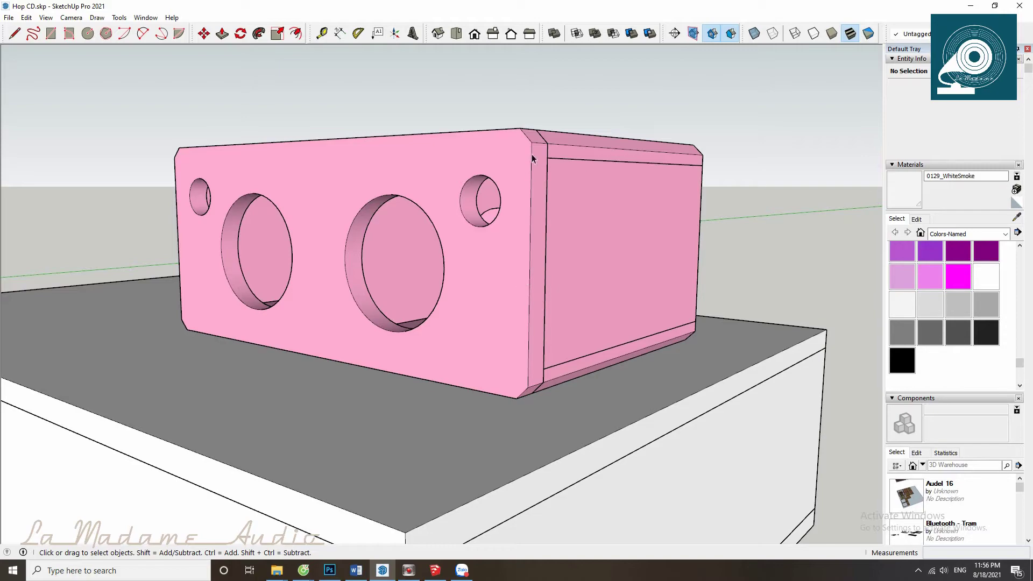
{"action": "scroll", "coordinate": [507, 182], "scroll_direction": "down", "scroll_amount": 5}
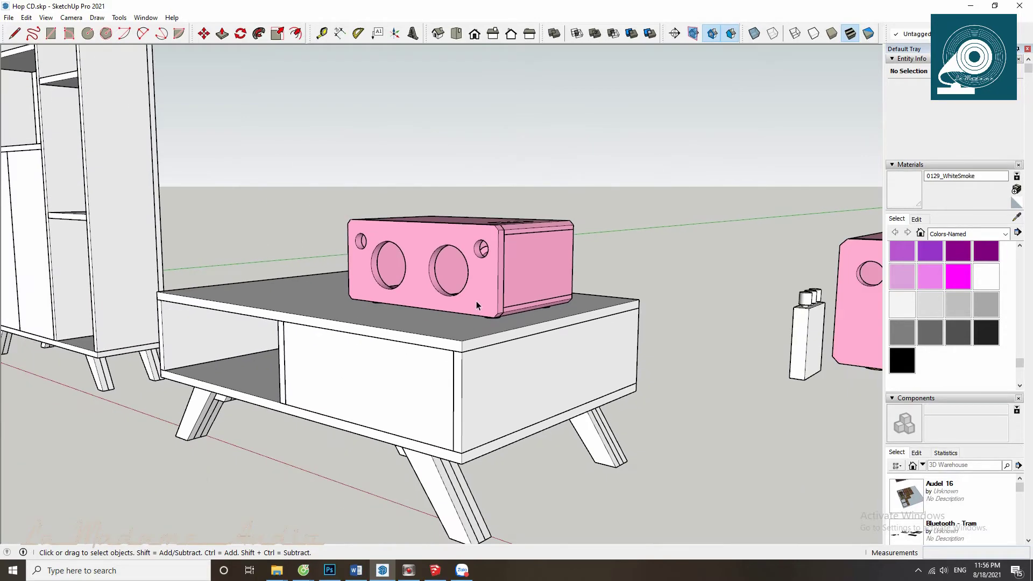
{"action": "mouse_move", "coordinate": [506, 181]}
{"action": "middle_mouse_down"}
{"action": "mouse_move", "coordinate": [543, 401]}
{"action": "mouse_move", "coordinate": [484, 357]}
{"action": "middle_mouse_up"}
{"action": "scroll", "coordinate": [263, 350], "scroll_direction": "up", "scroll_amount": 3}
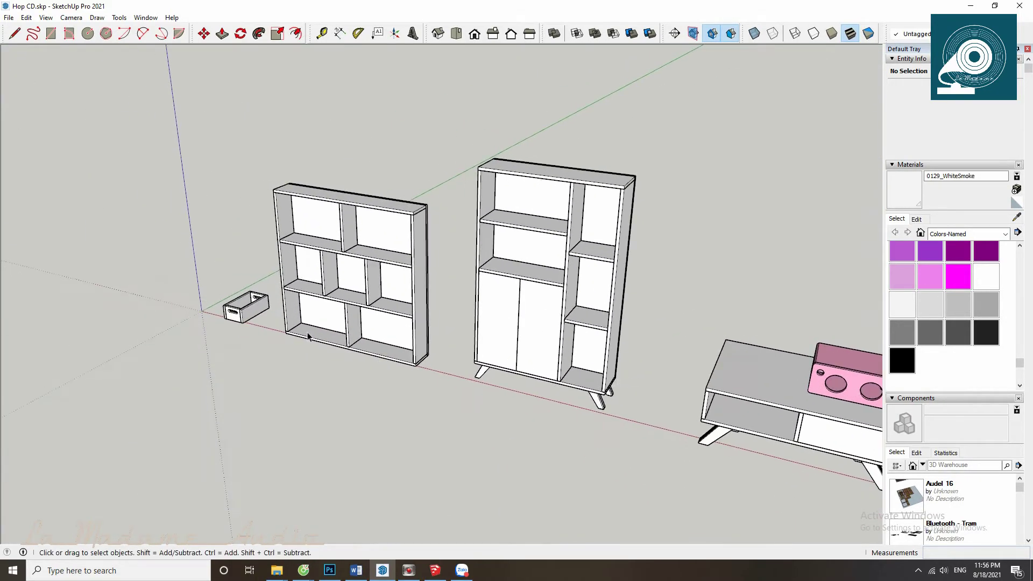
{"action": "scroll", "coordinate": [263, 350], "scroll_direction": "up", "scroll_amount": 3}
{"action": "scroll", "coordinate": [262, 349], "scroll_direction": "up", "scroll_amount": 3}
{"action": "scroll", "coordinate": [262, 350], "scroll_direction": "up", "scroll_amount": 2}
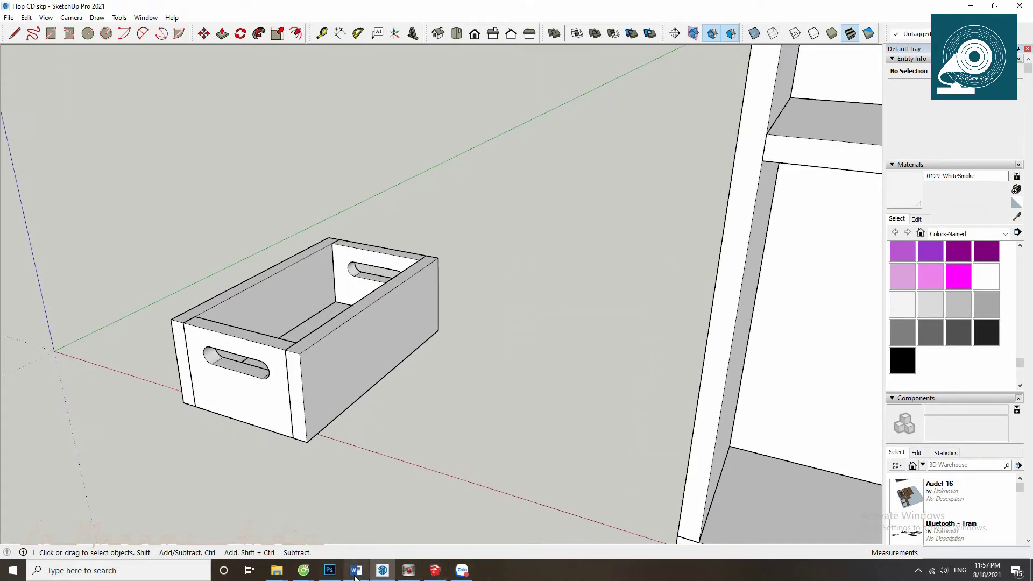
{"action": "left_click", "coordinate": [435, 573]}
{"action": "mouse_move", "coordinate": [364, 352]}
{"action": "middle_mouse_down"}
{"action": "mouse_move", "coordinate": [479, 343]}
{"action": "mouse_move", "coordinate": [375, 500]}
{"action": "middle_mouse_up"}
Step: Add a Follow me line below Array: 'Tạo khối từ đường dẫn và tiết diện'
{"action": "left_click", "coordinate": [355, 570]}
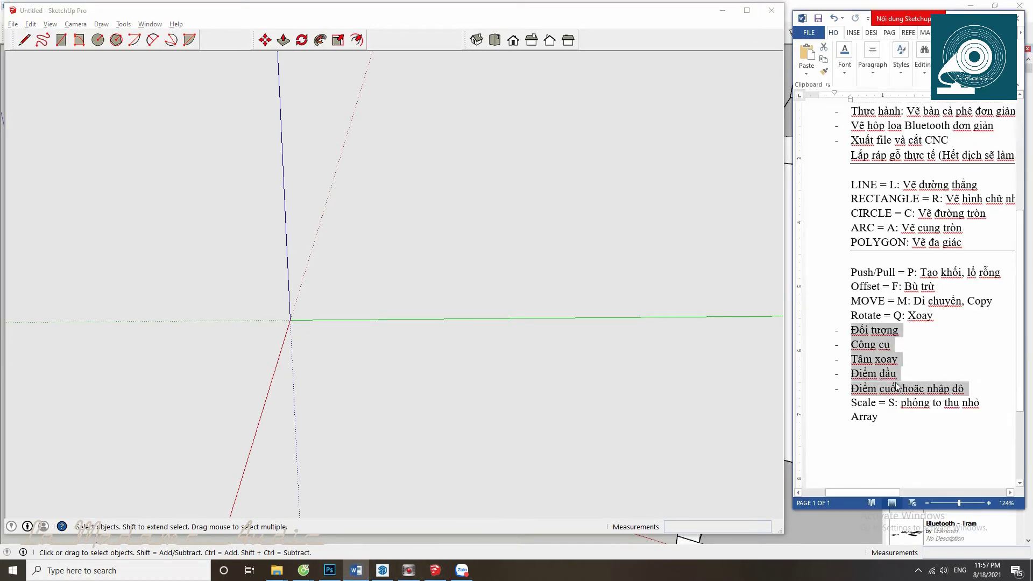
{"action": "left_click", "coordinate": [884, 415]}
{"action": "key", "text": "Return"}
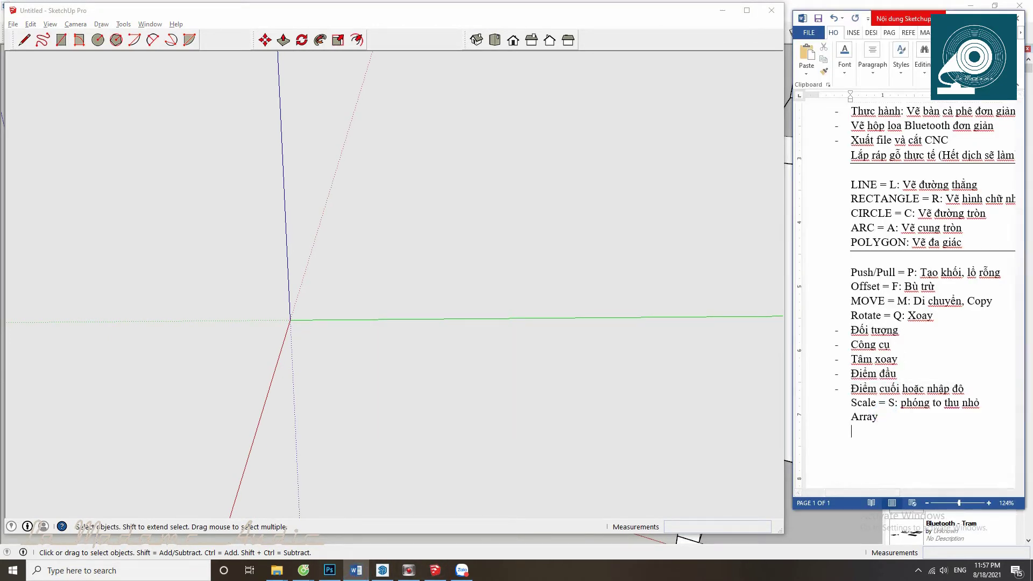
{"action": "type", "text": "Fo"}
{"action": "type", "text": "ll"}
{"action": "type", "text": "ow"}
{"action": "type", "text": "mr"}
{"action": "type", "text": "e: "}
{"action": "type", "text": "Tạo"}
{"action": "type", "text": " khôi "}
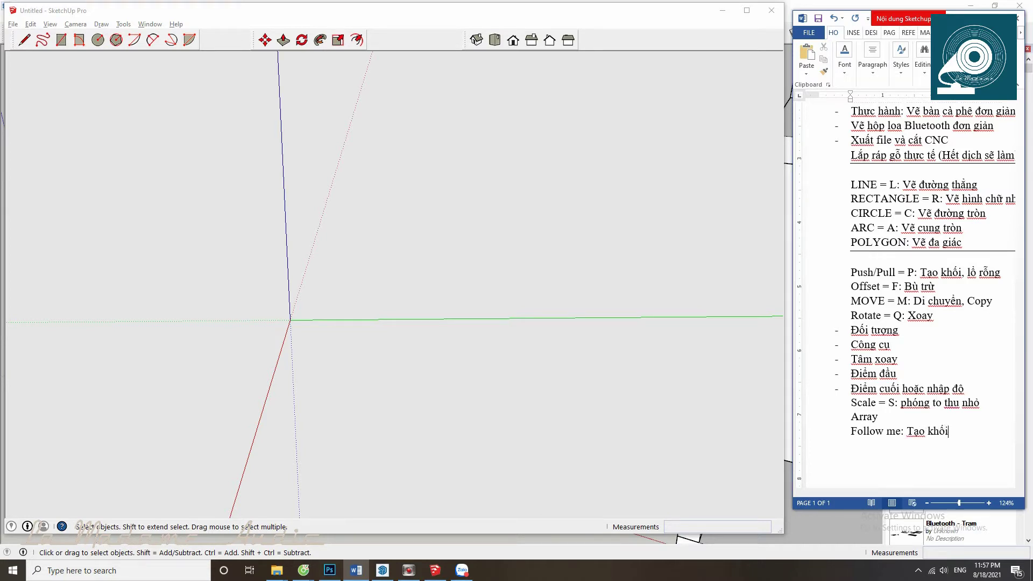
{"action": "type", "text": "tư "}
{"action": "type", "text": "đường "}
{"action": "type", "text": "dẫ"}
{"action": "type", "text": "Và tiết"}
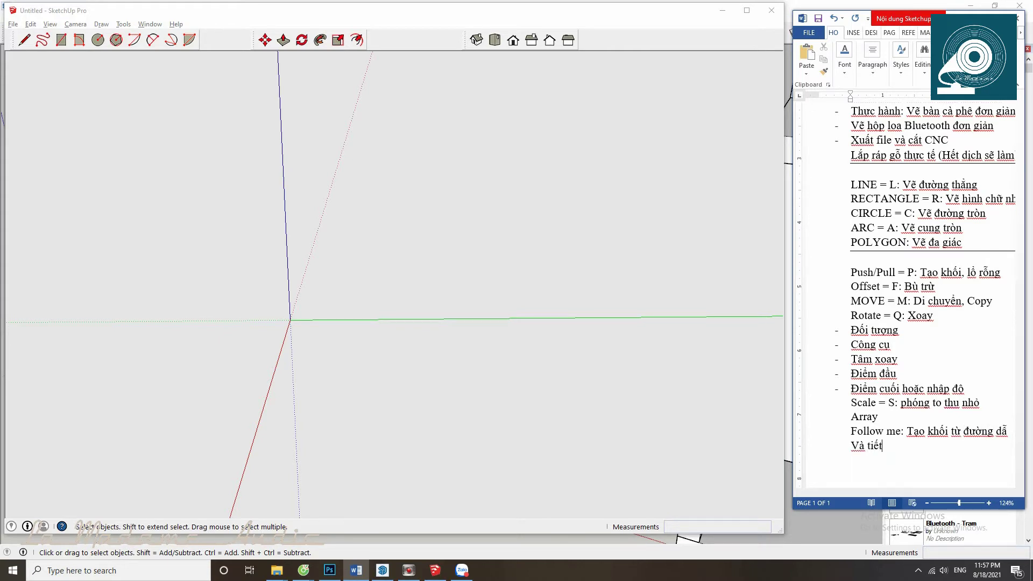
{"action": "type", "text": " diện"}
{"action": "mouse_move", "coordinate": [346, 433]}
{"action": "middle_mouse_down"}
{"action": "mouse_move", "coordinate": [451, 410]}
{"action": "mouse_move", "coordinate": [261, 396]}
{"action": "mouse_move", "coordinate": [275, 382]}
{"action": "middle_mouse_up"}
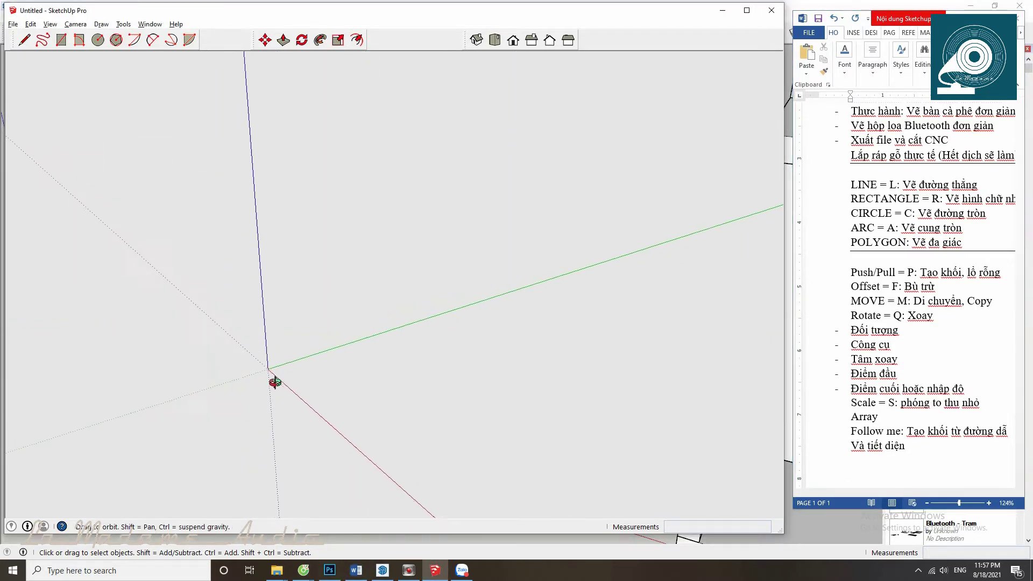
Step: End that line with a colon and add the first step, 'Chọn đường dẫn'
{"action": "left_click", "coordinate": [923, 448]}
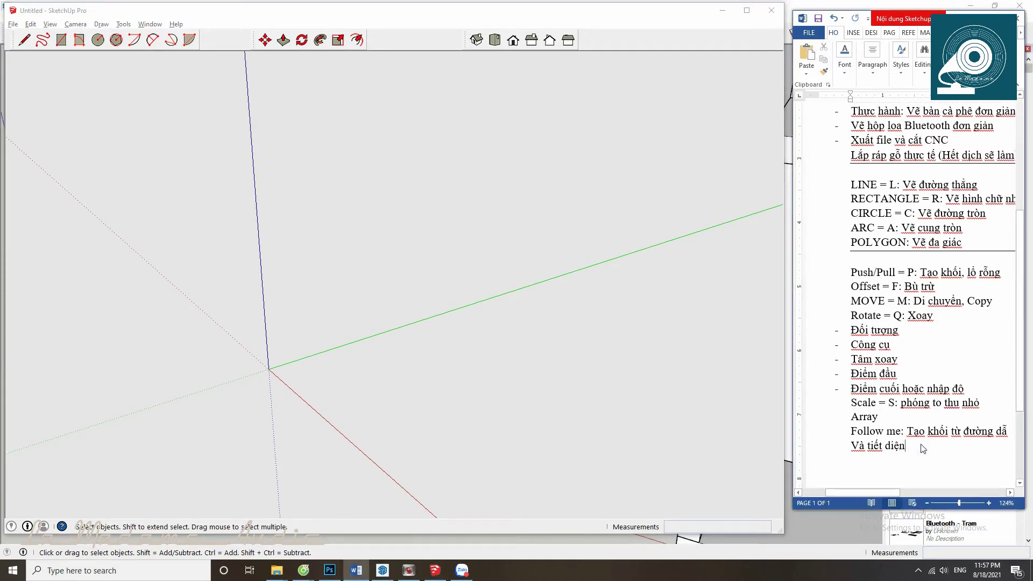
{"action": "type", "text": ":"}
{"action": "key", "text": "Return"}
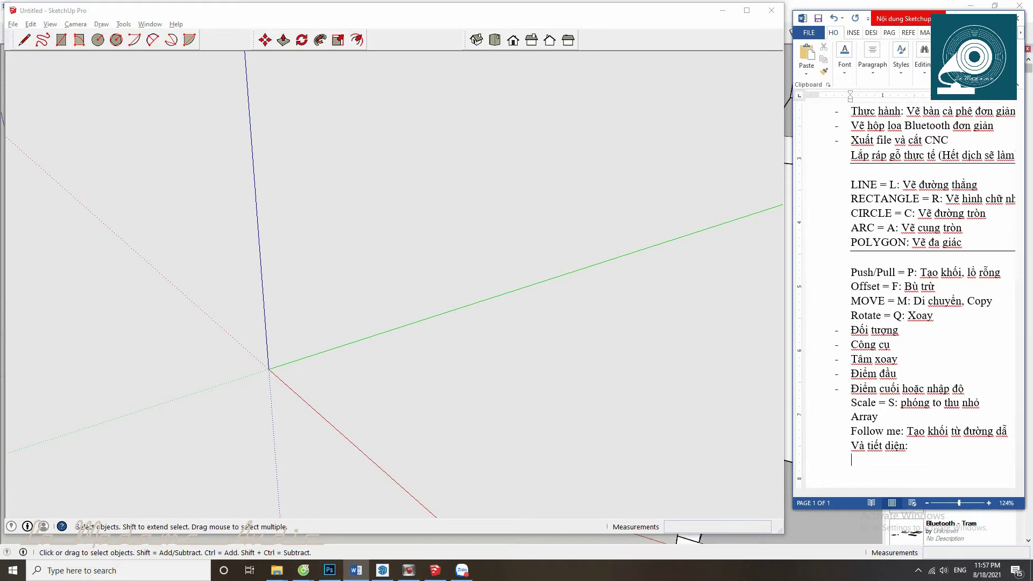
{"action": "type", "text": "- ĐƯờng"}
{"action": "type", "text": " dẫ"}
{"action": "key", "text": "BackSpace"}
{"action": "key", "text": "BackSpace"}
{"action": "key", "text": "BackSpace"}
{"action": "key", "text": "BackSpace"}
{"action": "key", "text": "BackSpace"}
{"action": "key", "text": "BackSpace"}
{"action": "type", "text": "Chọn đ"}
{"action": "type", "text": "ường dẫn"}
Step: Add the steps 'Chọn công cụ' and 'Trỏ vào tiết diện' below it
{"action": "key", "text": "Return"}
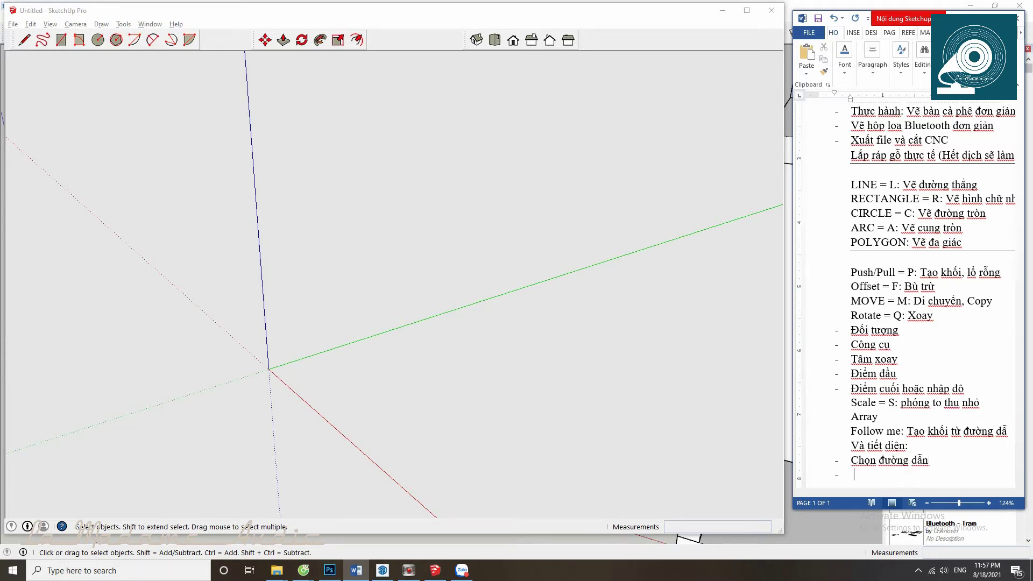
{"action": "type", "text": "Chọn"}
{"action": "type", "text": " công cụ"}
{"action": "key", "text": "Return"}
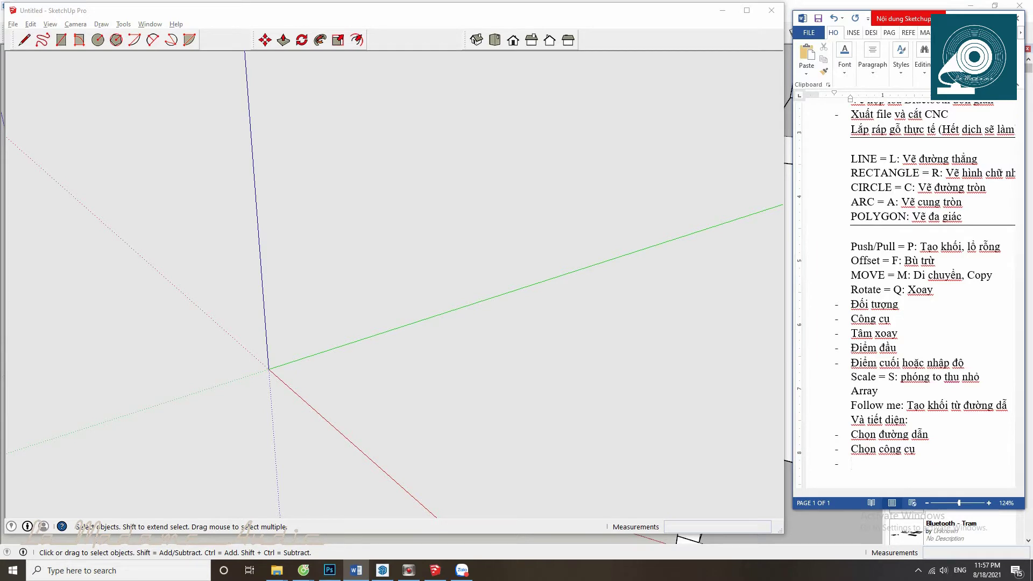
{"action": "key", "text": "BackSpace"}
{"action": "type", "text": "Trỏ "}
{"action": "type", "text": "vào tiế"}
{"action": "type", "text": "t diề"}
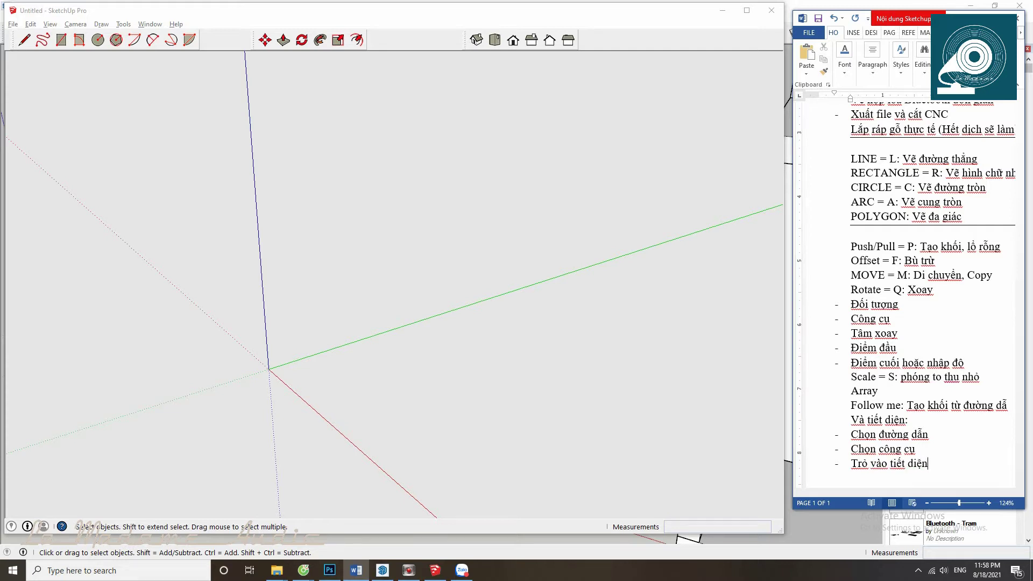
{"action": "middle_click_drag", "start_coordinate": [333, 383], "coordinate": [357, 384]}
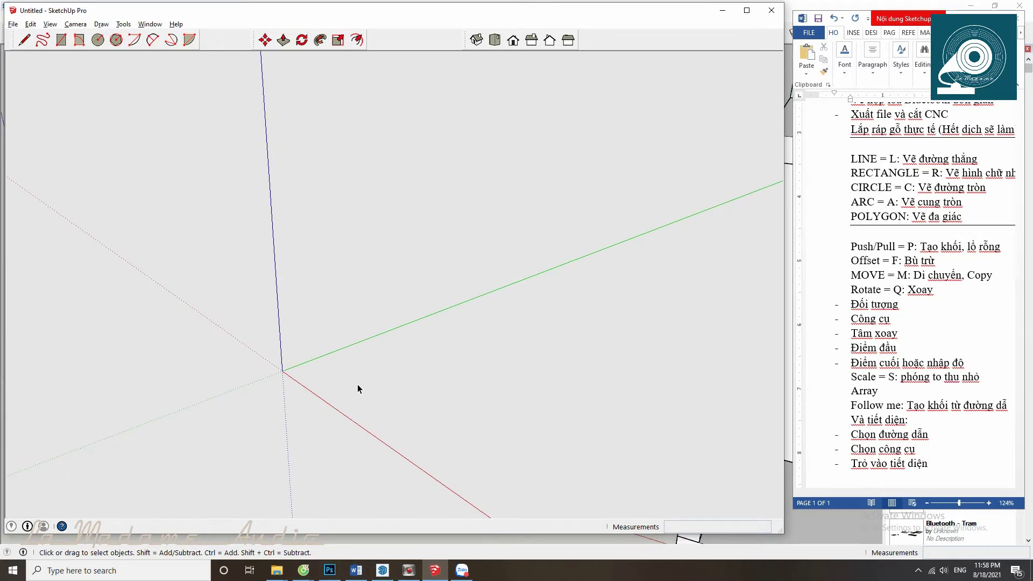
Step: Draw a 500 x 500 mm square rectangle starting at the origin
{"action": "key", "text": "r"}
{"action": "left_click", "coordinate": [282, 370]}
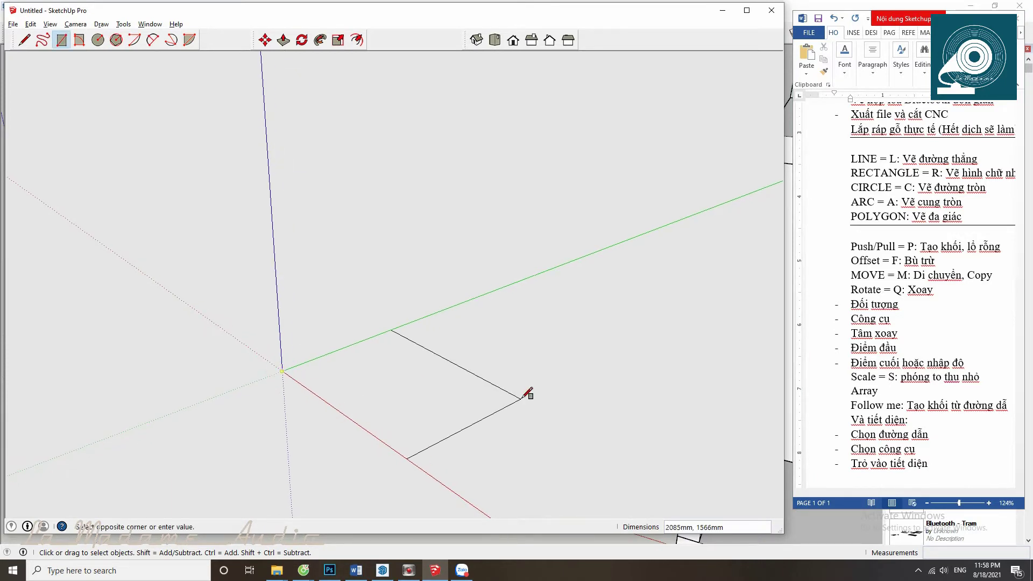
{"action": "type", "text": "500"}
{"action": "type", "text": "00"}
{"action": "key", "text": "Return"}
{"action": "scroll", "coordinate": [293, 373], "scroll_direction": "up", "scroll_amount": 2}
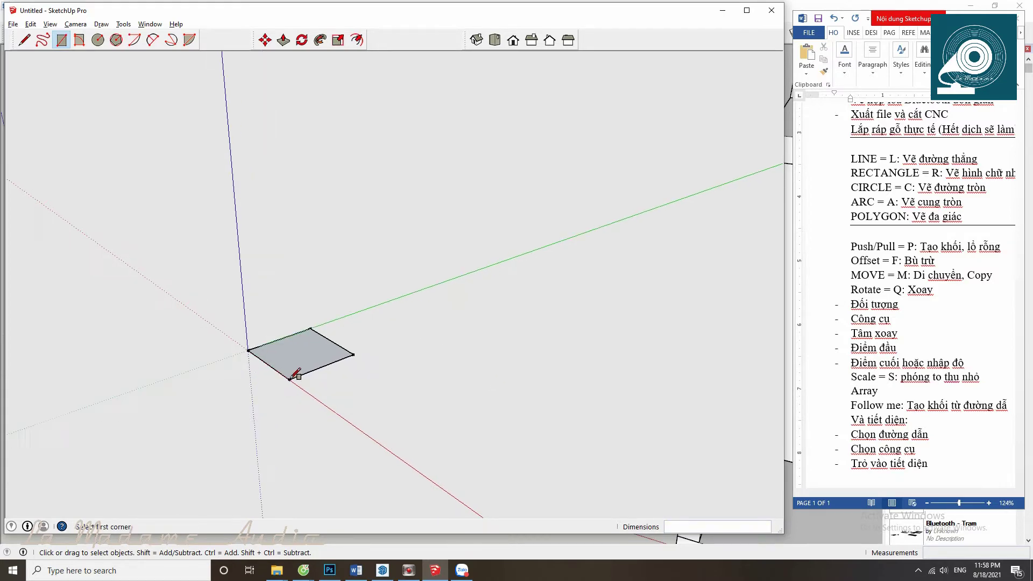
{"action": "scroll", "coordinate": [307, 362], "scroll_direction": "up", "scroll_amount": 3}
{"action": "scroll", "coordinate": [303, 367], "scroll_direction": "up", "scroll_amount": 3}
{"action": "scroll", "coordinate": [302, 367], "scroll_direction": "up", "scroll_amount": 1}
Step: Push/Pull the square face up 17 mm into a board
{"action": "key", "text": "p"}
{"action": "left_click", "coordinate": [313, 376]}
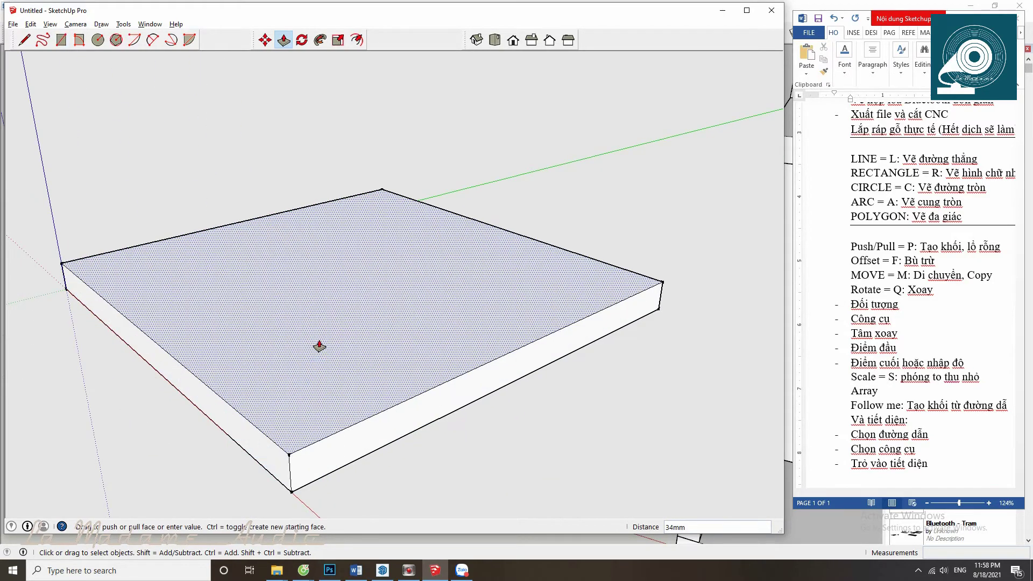
{"action": "type", "text": "17"}
{"action": "key", "text": "Return"}
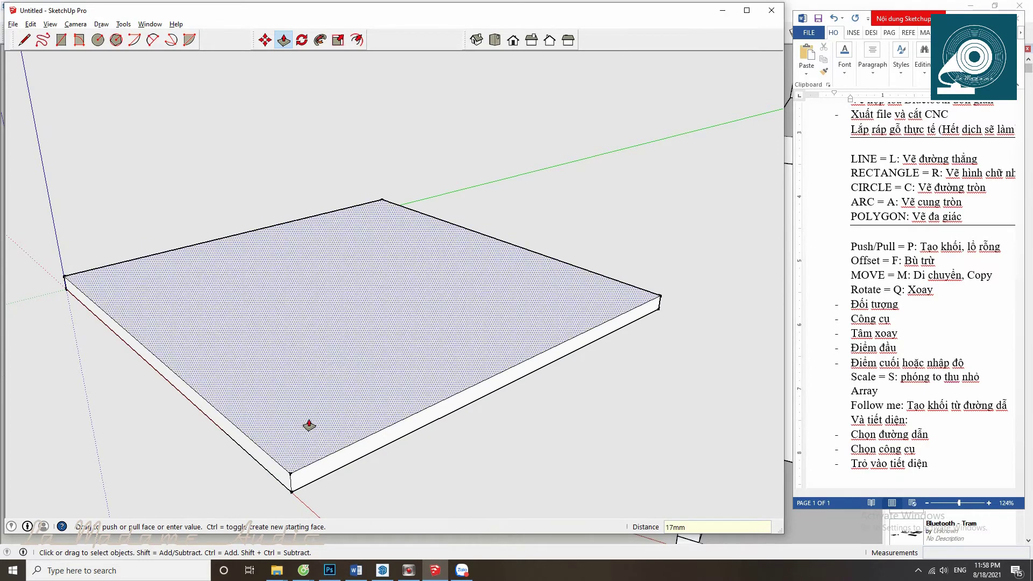
{"action": "scroll", "coordinate": [314, 396], "scroll_direction": "up", "scroll_amount": 1}
{"action": "scroll", "coordinate": [266, 458], "scroll_direction": "up", "scroll_amount": 3}
{"action": "scroll", "coordinate": [242, 437], "scroll_direction": "down", "scroll_amount": 1}
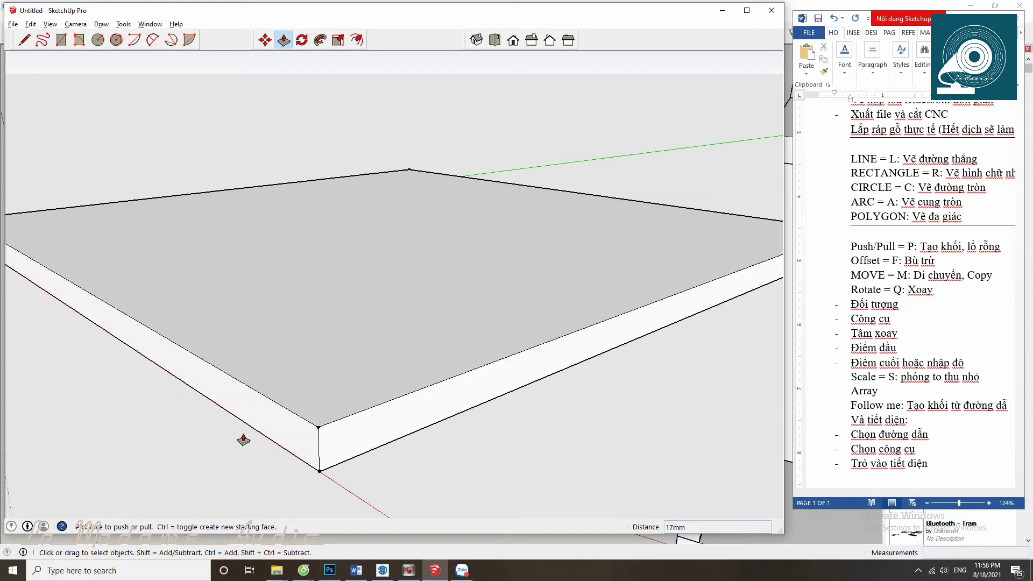
{"action": "scroll", "coordinate": [240, 430], "scroll_direction": "down", "scroll_amount": 2}
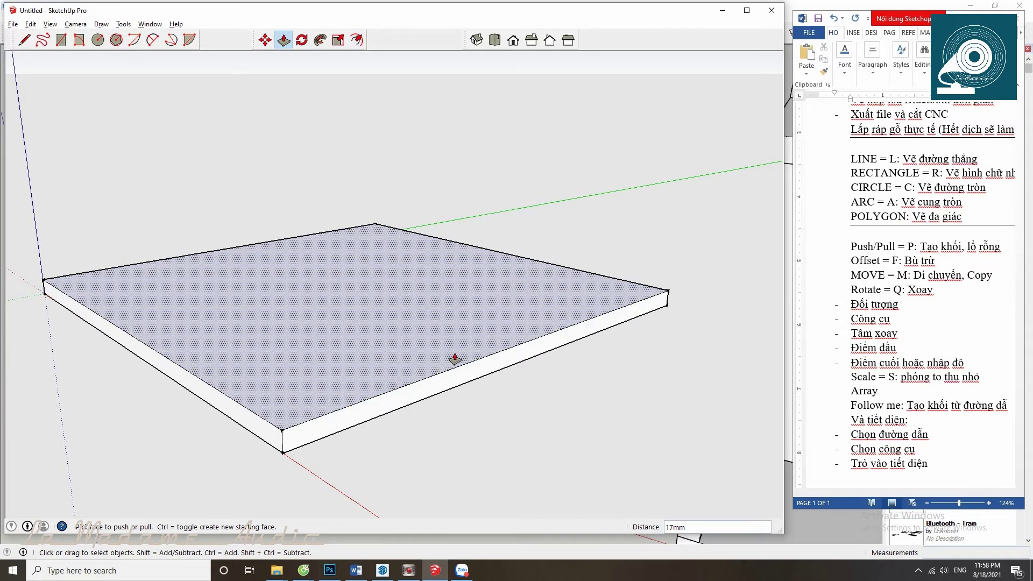
{"action": "scroll", "coordinate": [301, 425], "scroll_direction": "up", "scroll_amount": 2}
Step: Draw a 10 mm line at the board's front corner to complete a small triangle
{"action": "scroll", "coordinate": [279, 441], "scroll_direction": "up", "scroll_amount": 2}
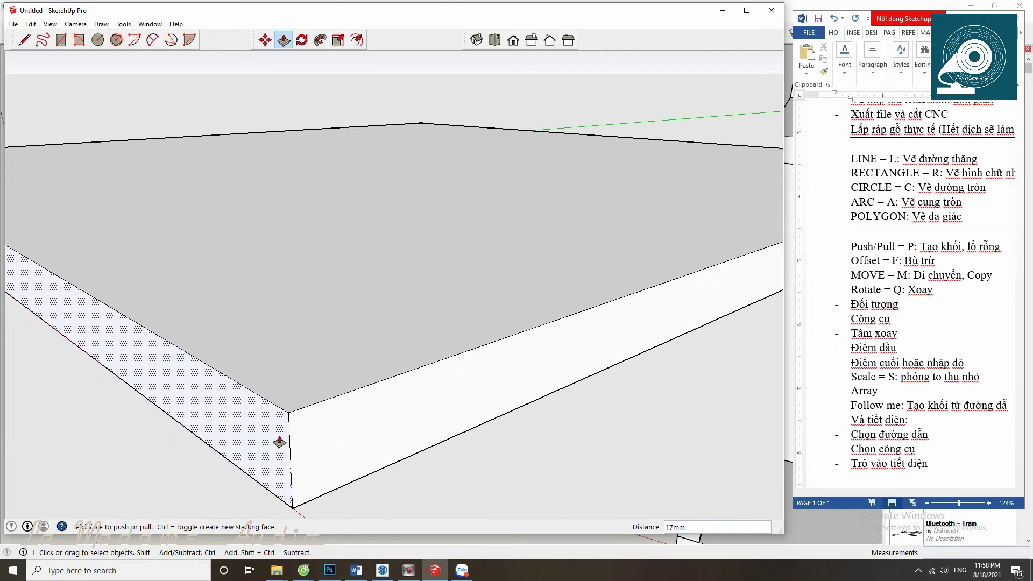
{"action": "middle_click_drag", "start_coordinate": [279, 441], "coordinate": [310, 431]}
{"action": "key", "text": "l"}
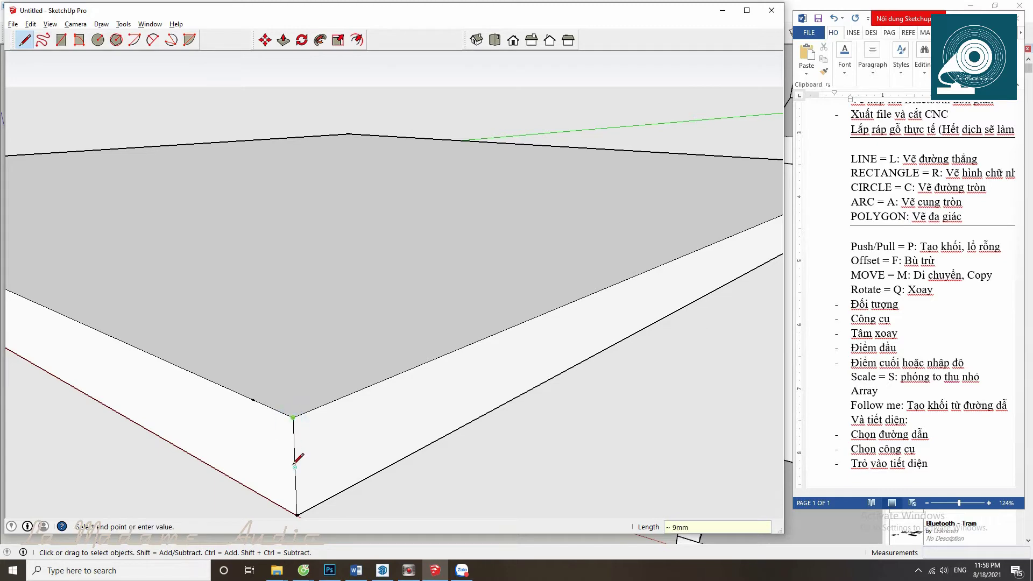
{"action": "type", "text": "10"}
{"action": "key", "text": "Return"}
{"action": "scroll", "coordinate": [143, 430], "scroll_direction": "down", "scroll_amount": 4}
Step: Start a Push/Pull on the corner triangle face, then cancel it
{"action": "key", "text": "p"}
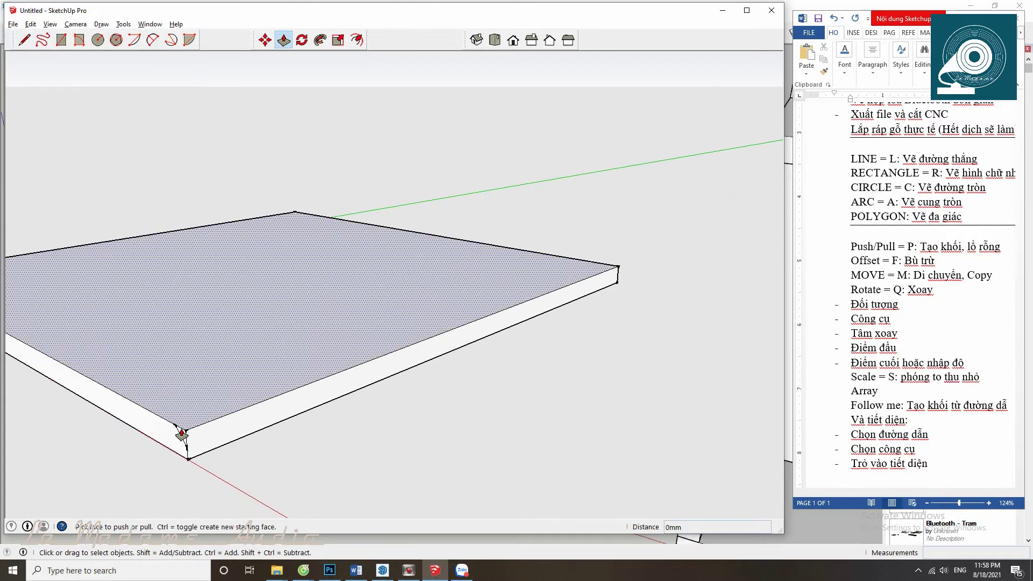
{"action": "scroll", "coordinate": [182, 439], "scroll_direction": "up", "scroll_amount": 1}
{"action": "left_click", "coordinate": [183, 443]}
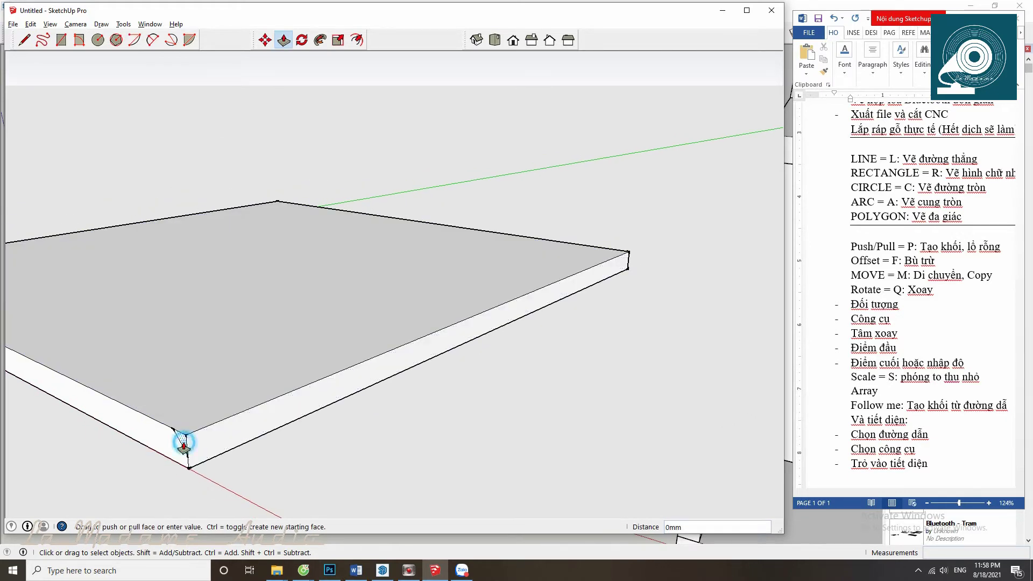
{"action": "key", "text": "space"}
{"action": "scroll", "coordinate": [185, 463], "scroll_direction": "up", "scroll_amount": 1}
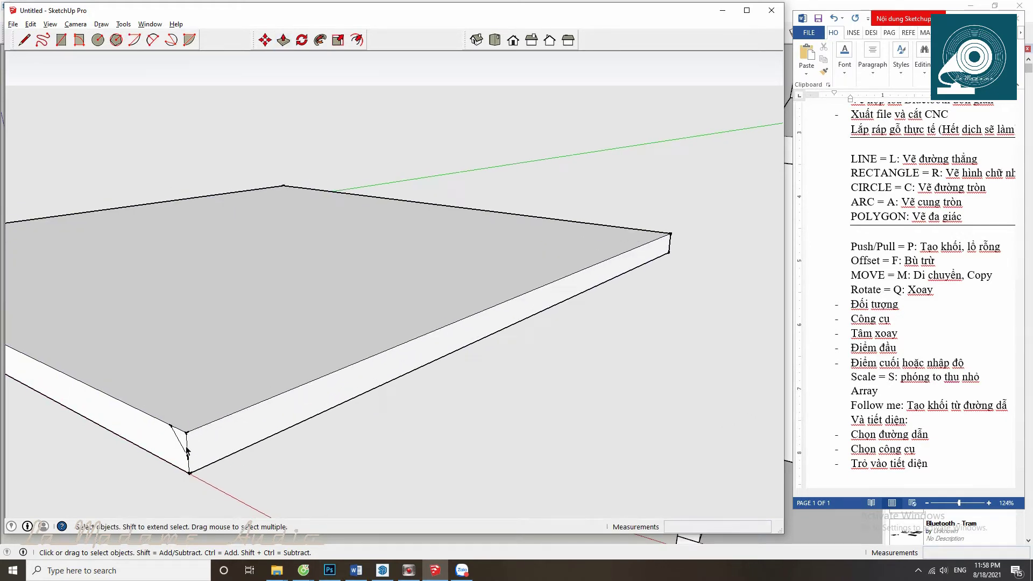
{"action": "scroll", "coordinate": [188, 455], "scroll_direction": "down", "scroll_amount": 1}
Step: Push the corner triangle along the front edge into a bevel, then undo it
{"action": "key", "text": "p"}
{"action": "left_click", "coordinate": [180, 447]}
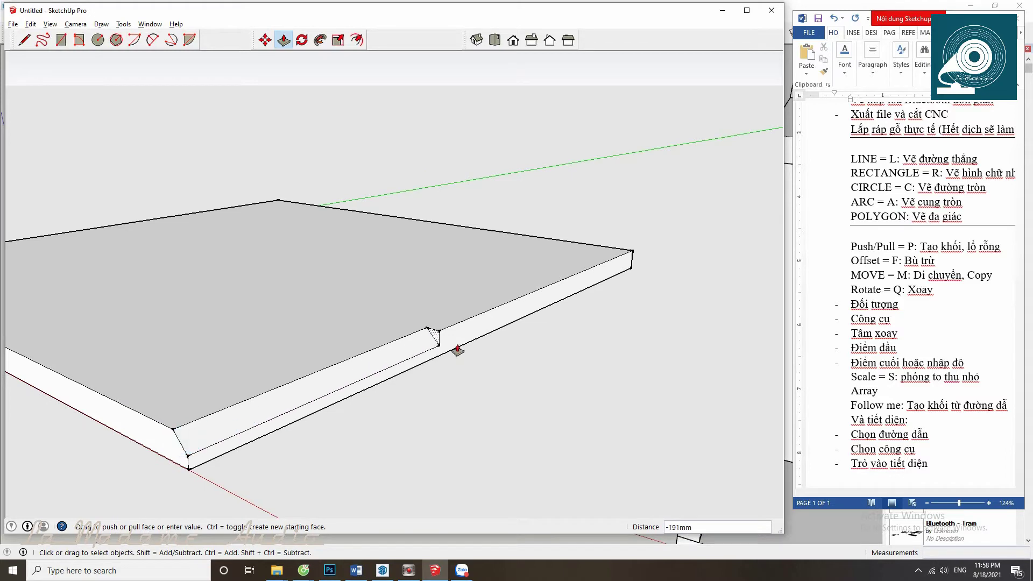
{"action": "left_click", "coordinate": [630, 266]}
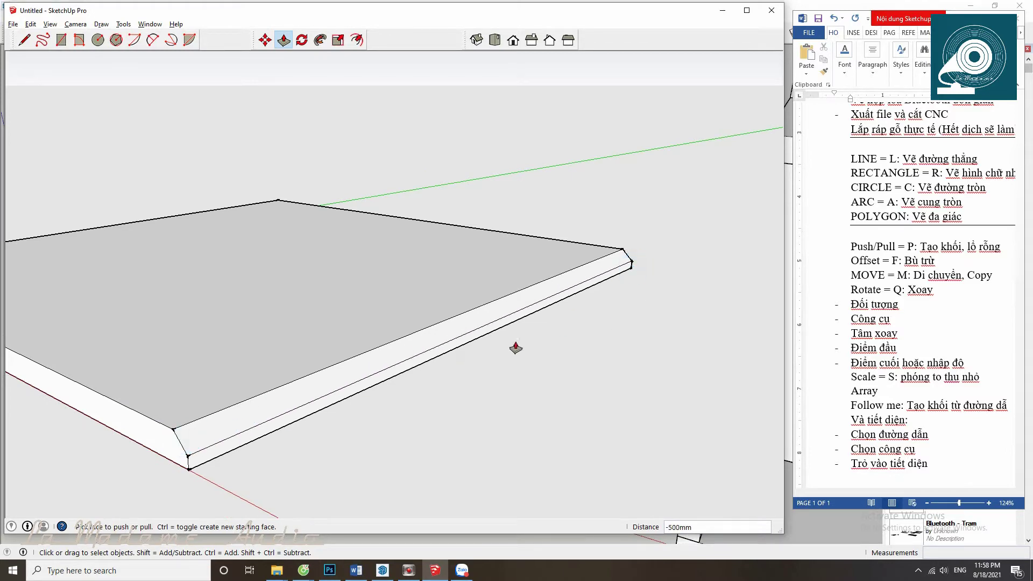
{"action": "scroll", "coordinate": [657, 279], "scroll_direction": "up", "scroll_amount": 4}
{"action": "scroll", "coordinate": [560, 378], "scroll_direction": "down", "scroll_amount": 4}
{"action": "key", "text": "space"}
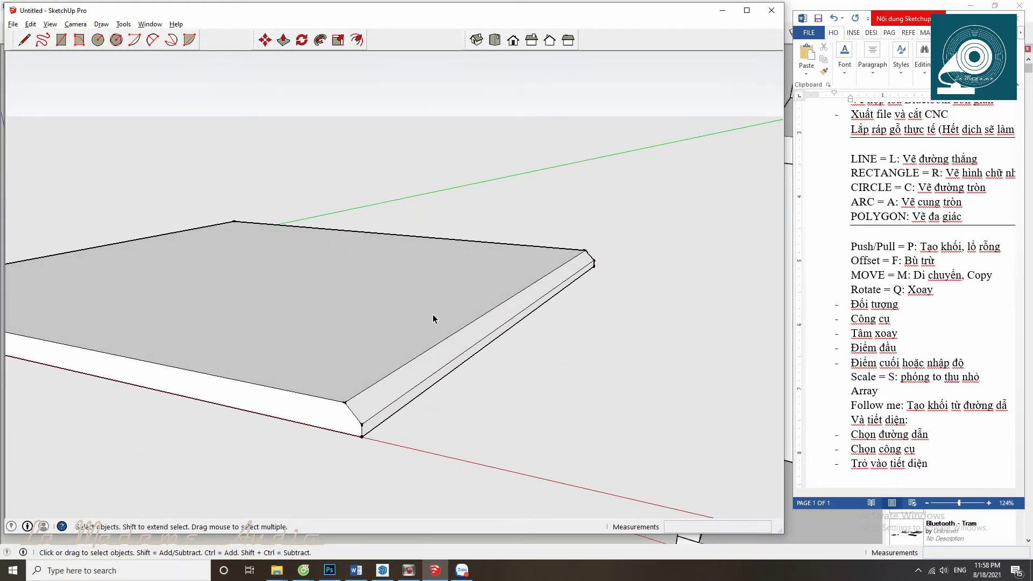
{"action": "scroll", "coordinate": [367, 439], "scroll_direction": "up", "scroll_amount": 1}
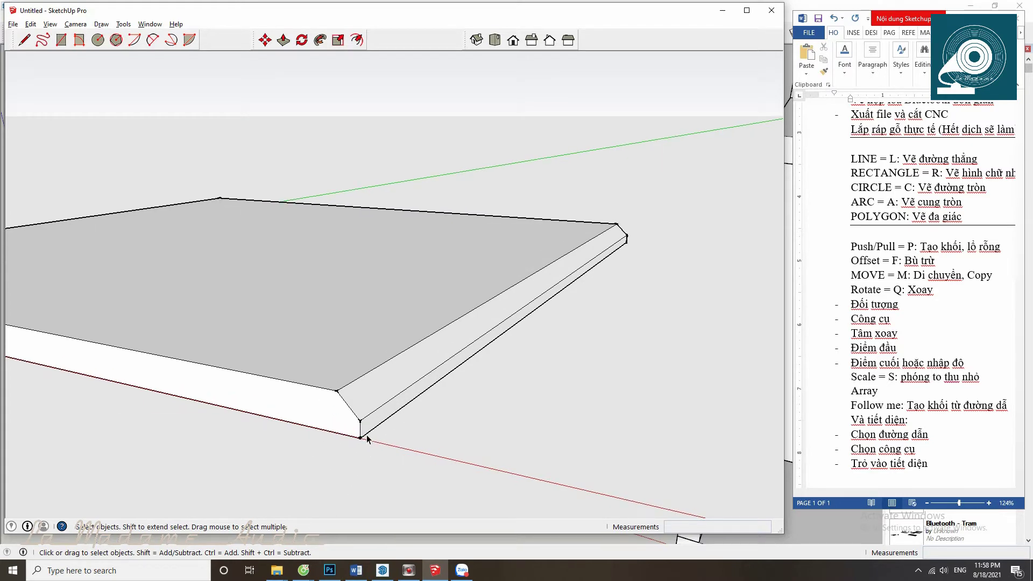
{"action": "key", "text": "ctrl+z"}
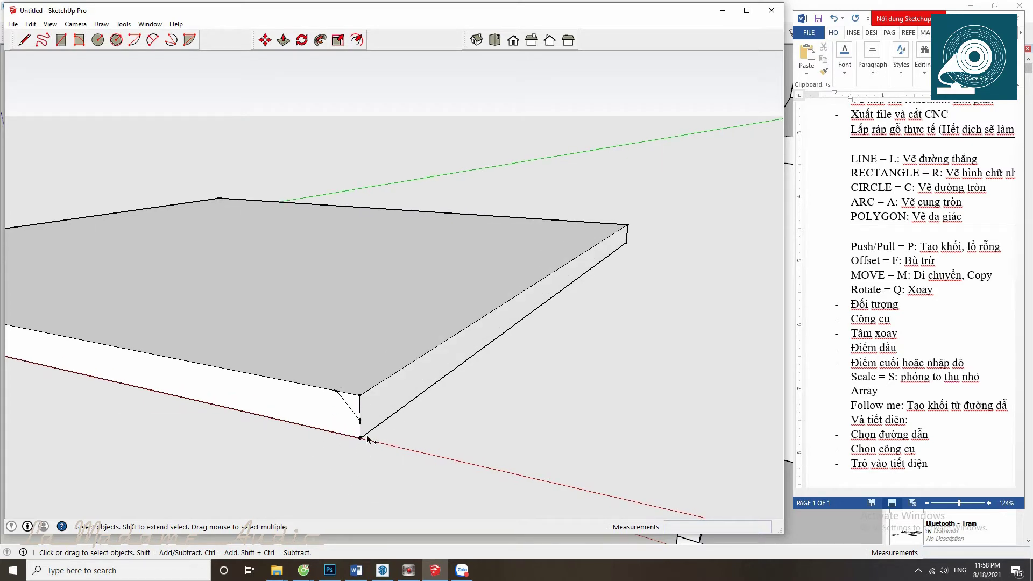
{"action": "key", "text": "ctrl+z"}
Step: Orbit to the board's corner and select its four top edges
{"action": "mouse_move", "coordinate": [392, 350]}
{"action": "middle_mouse_down"}
{"action": "mouse_move", "coordinate": [414, 405]}
{"action": "mouse_move", "coordinate": [444, 387]}
{"action": "middle_mouse_up"}
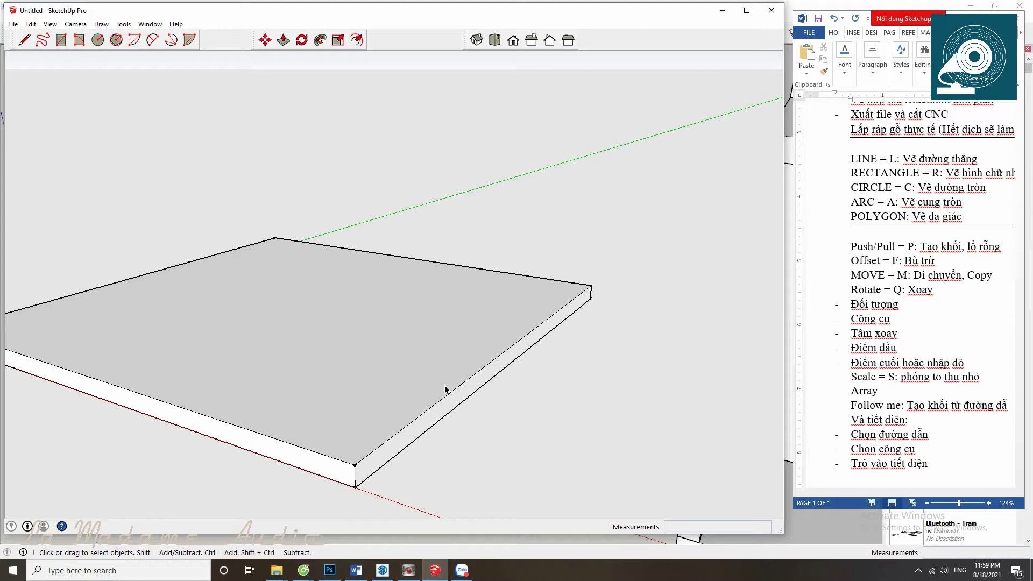
{"action": "mouse_move", "coordinate": [445, 387]}
{"action": "middle_mouse_down"}
{"action": "mouse_move", "coordinate": [380, 387]}
{"action": "mouse_move", "coordinate": [373, 411]}
{"action": "middle_mouse_up"}
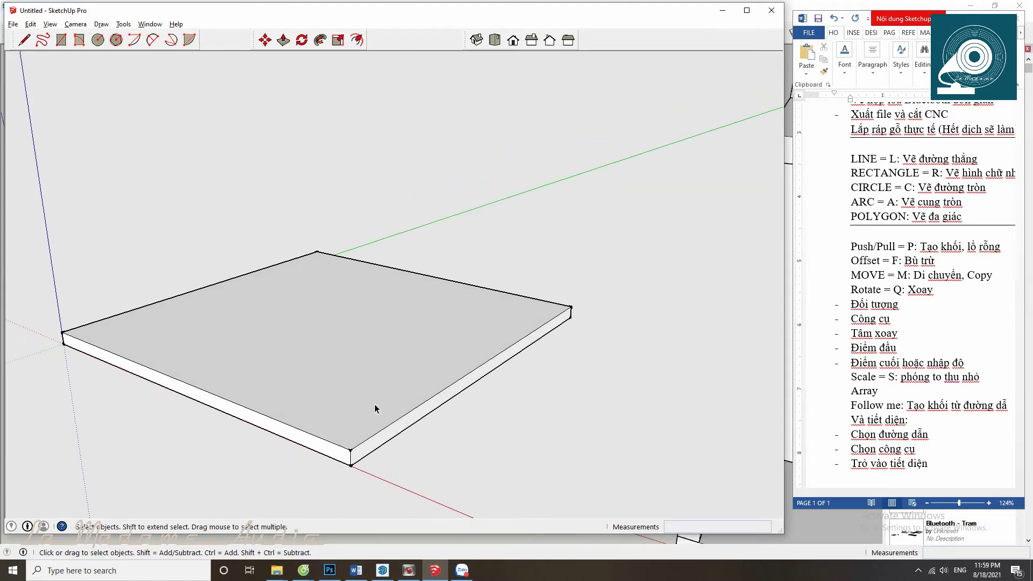
{"action": "left_click", "coordinate": [290, 425]}
{"action": "left_click", "coordinate": [247, 274], "text": "shift"}
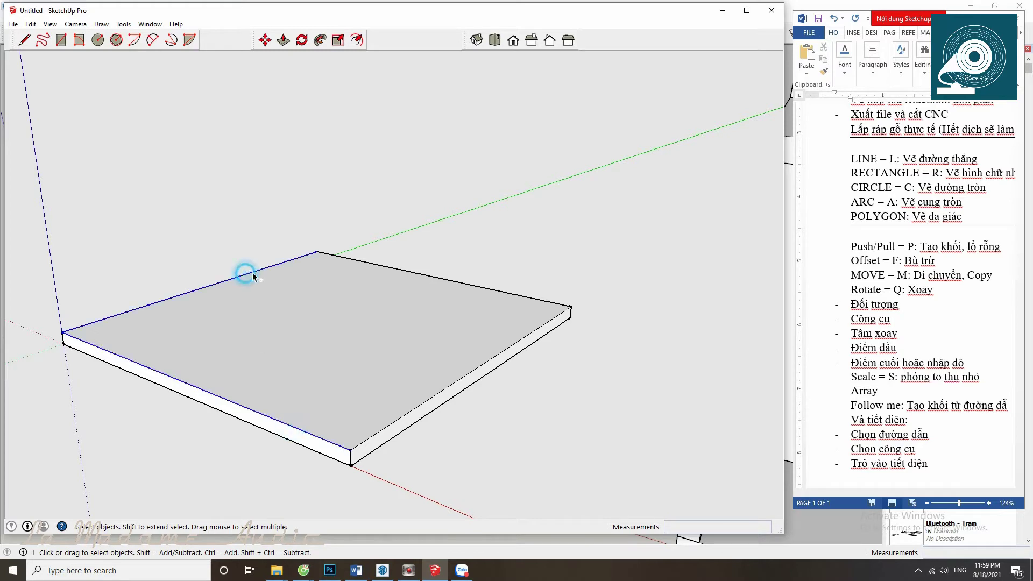
{"action": "left_click", "coordinate": [372, 263], "text": "shift"}
{"action": "left_click", "coordinate": [517, 346], "text": "shift"}
{"action": "middle_click_drag", "start_coordinate": [517, 346], "coordinate": [479, 359]}
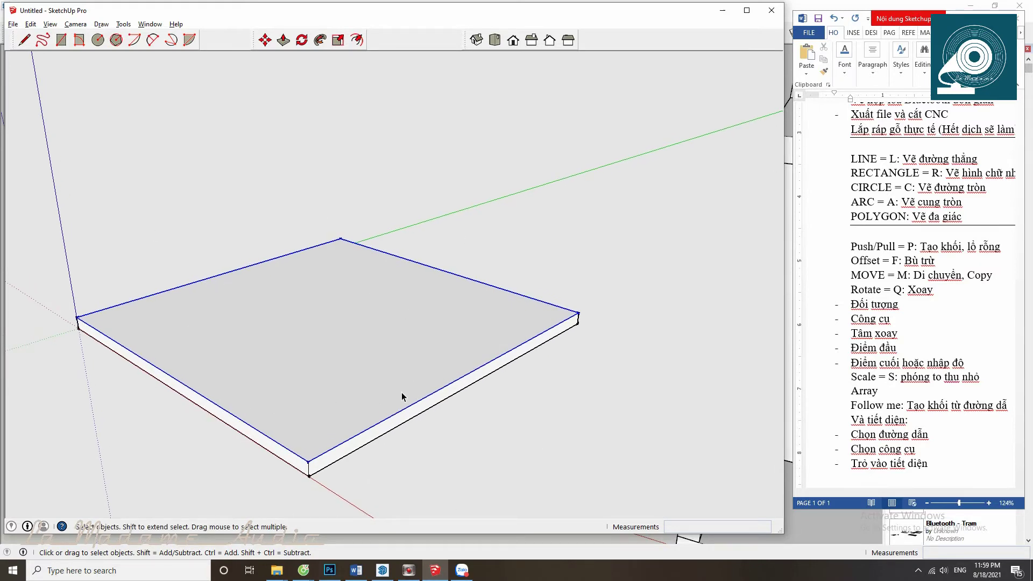
Step: Draw a 10 mm line on the board's front top edge forming the triangular profile
{"action": "key", "text": "l"}
{"action": "left_click", "coordinate": [469, 370]}
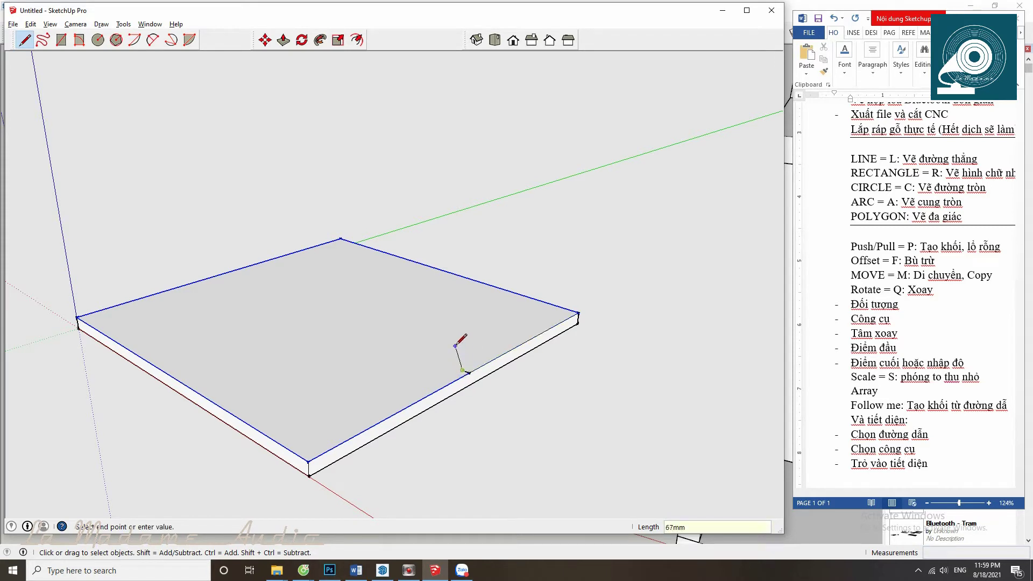
{"action": "type", "text": "0"}
{"action": "key", "text": "Return"}
{"action": "scroll", "coordinate": [468, 369], "scroll_direction": "up", "scroll_amount": 3}
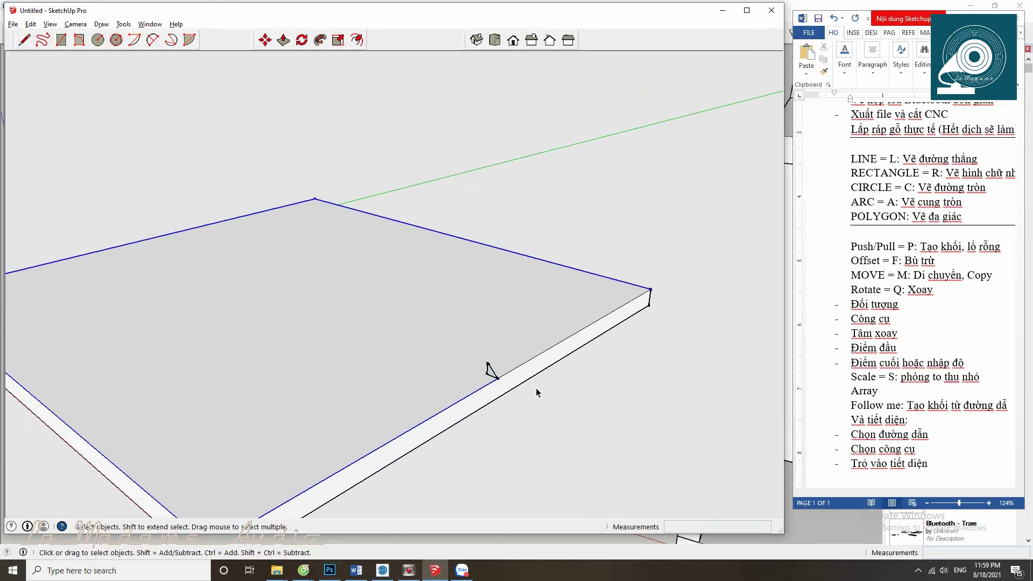
{"action": "middle_click_drag", "start_coordinate": [461, 362], "coordinate": [554, 348]}
{"action": "scroll", "coordinate": [538, 339], "scroll_direction": "up", "scroll_amount": 2}
{"action": "scroll", "coordinate": [529, 331], "scroll_direction": "up", "scroll_amount": 3}
Step: Reselect the front, back and left top edges as the sweep path
{"action": "left_click", "coordinate": [523, 325]}
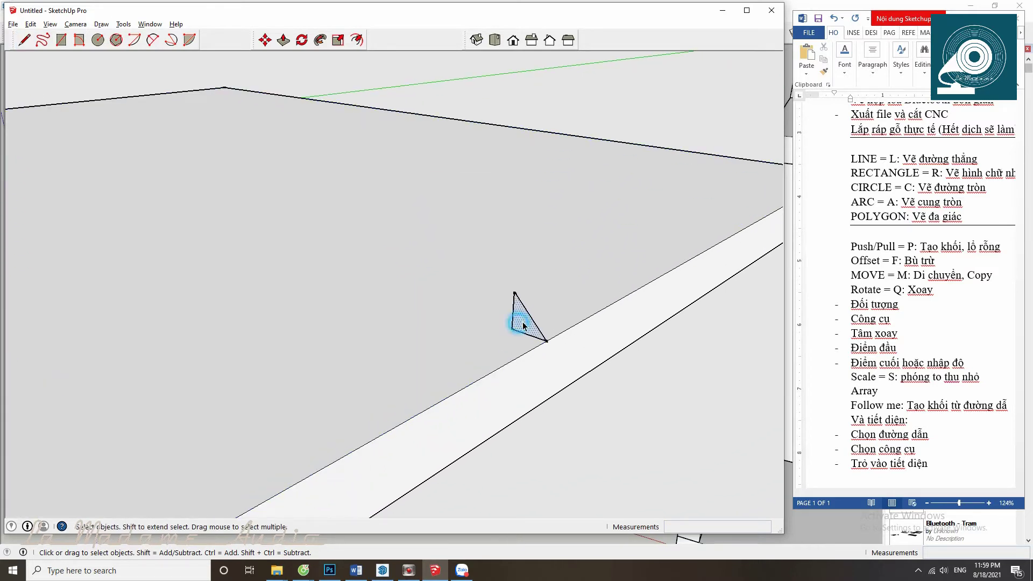
{"action": "left_click", "coordinate": [565, 329]}
{"action": "scroll", "coordinate": [538, 339], "scroll_direction": "down", "scroll_amount": 3}
{"action": "scroll", "coordinate": [505, 355], "scroll_direction": "down", "scroll_amount": 2}
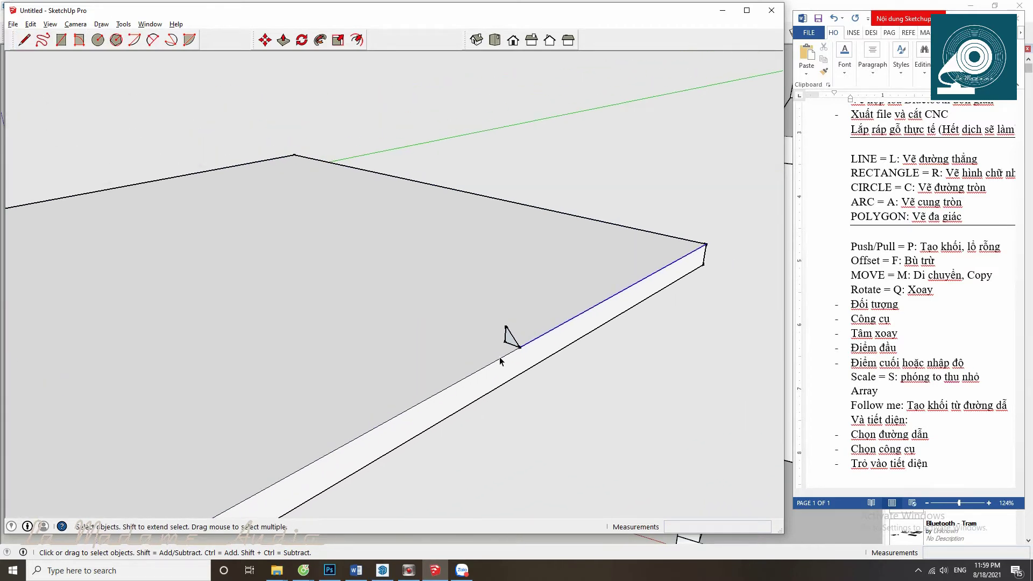
{"action": "left_click", "coordinate": [503, 357], "text": "ctrl"}
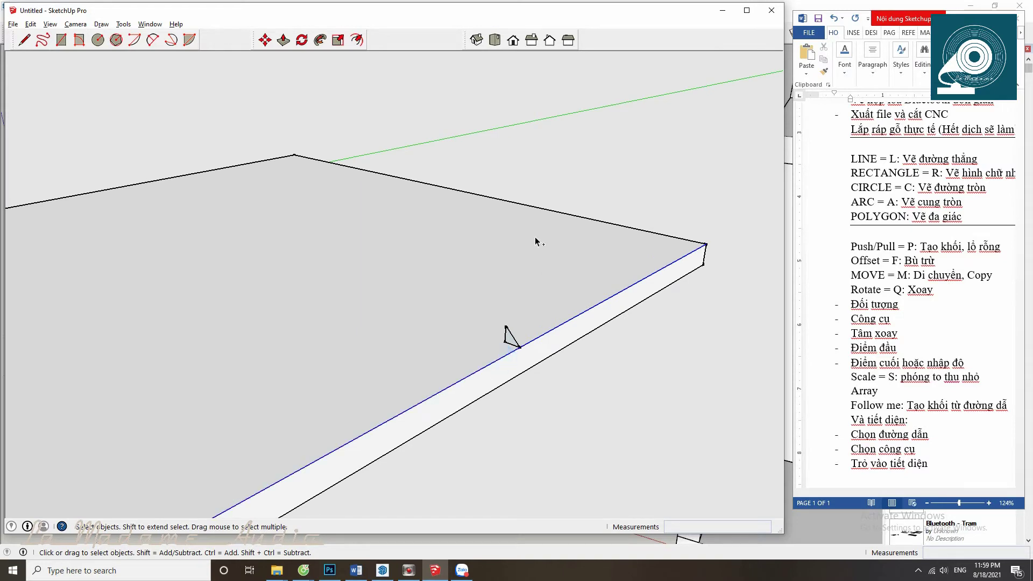
{"action": "left_click", "coordinate": [540, 209], "text": "ctrl"}
{"action": "scroll", "coordinate": [518, 230], "scroll_direction": "down", "scroll_amount": 2}
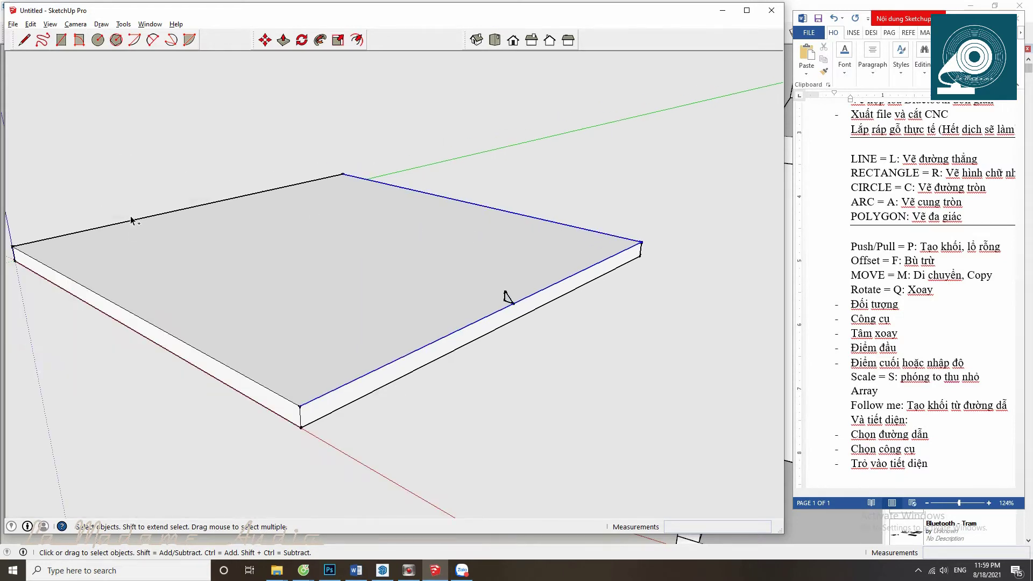
{"action": "left_click", "coordinate": [139, 320], "text": "ctrl"}
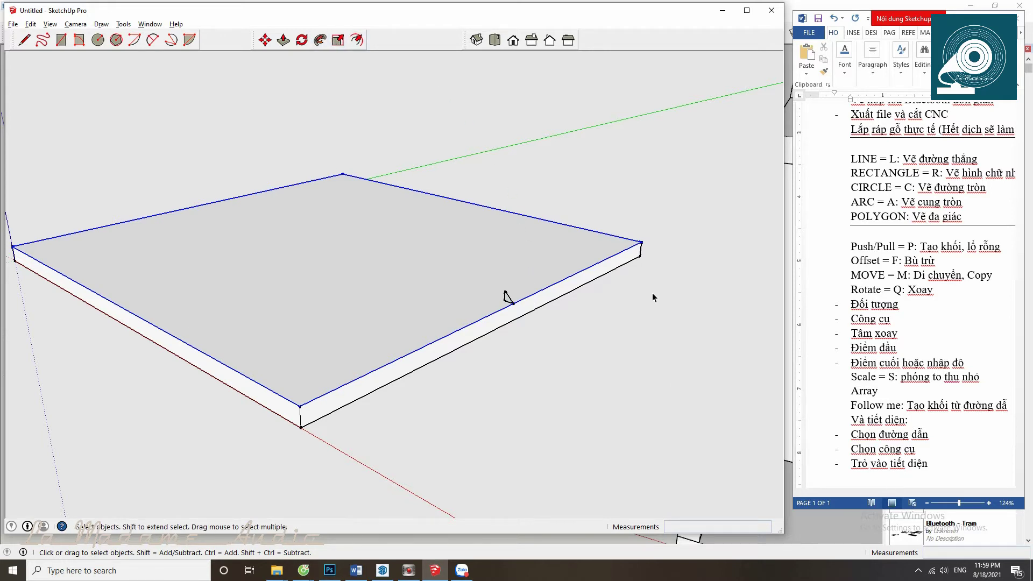
{"action": "left_click", "coordinate": [320, 40]}
{"action": "left_click", "coordinate": [506, 298]}
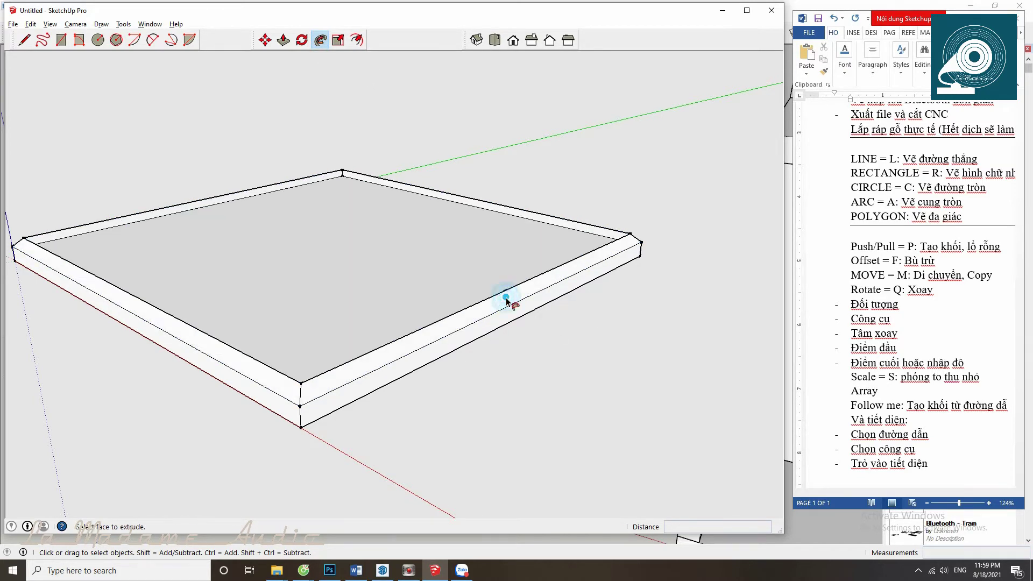
{"action": "mouse_move", "coordinate": [510, 300]}
{"action": "middle_mouse_down"}
{"action": "mouse_move", "coordinate": [549, 278]}
{"action": "mouse_move", "coordinate": [442, 344]}
{"action": "middle_mouse_up"}
{"action": "key", "text": "ctrl+z"}
{"action": "key", "text": "space"}
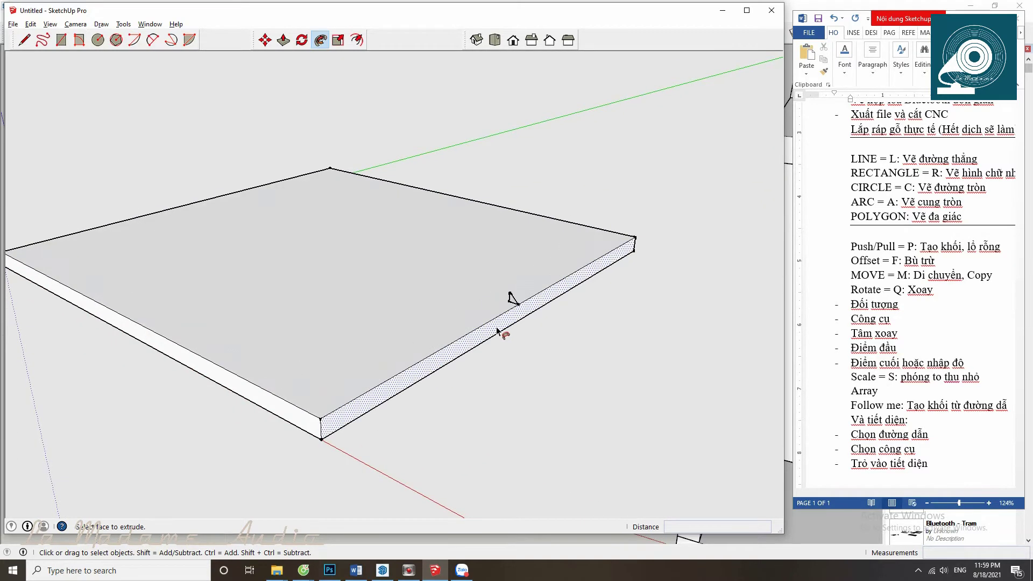
{"action": "left_click", "coordinate": [495, 319]}
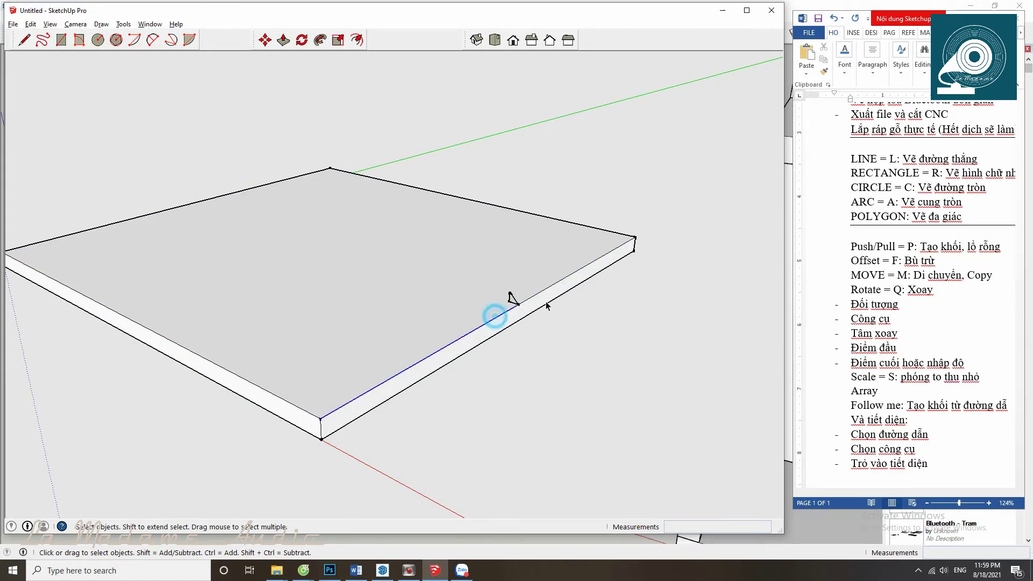
{"action": "key", "text": "Escape"}
{"action": "key", "text": "m"}
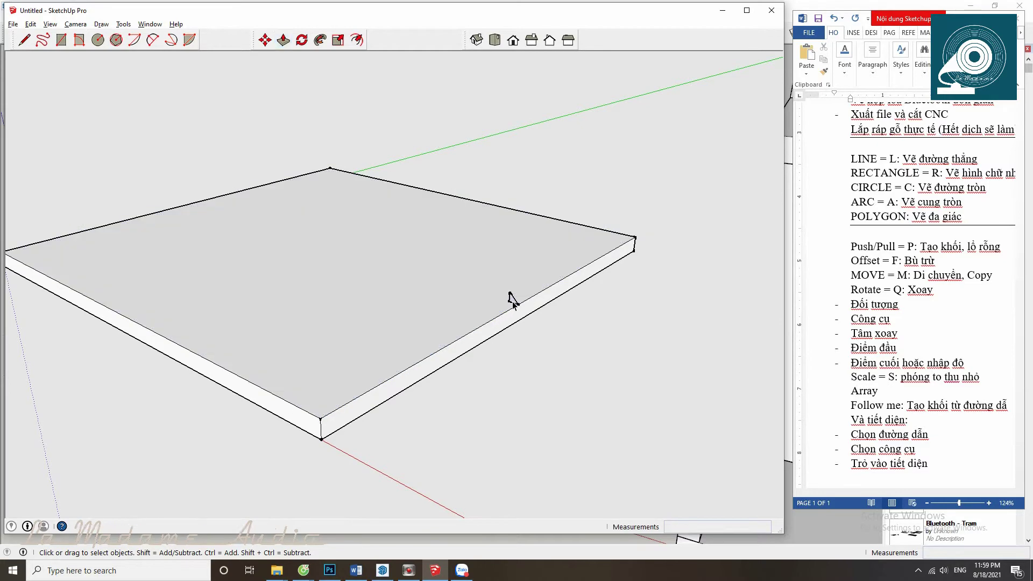
Step: Cancel a stray move, then Follow Me the triangle profile around the board's top edges
{"action": "left_click", "coordinate": [516, 306]}
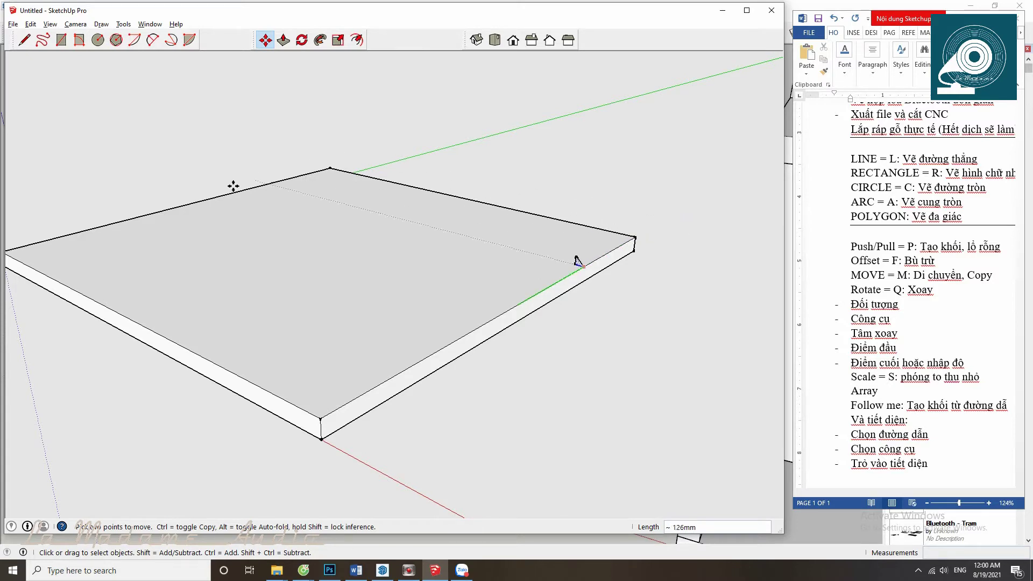
{"action": "key", "text": "Escape"}
{"action": "key", "text": "space"}
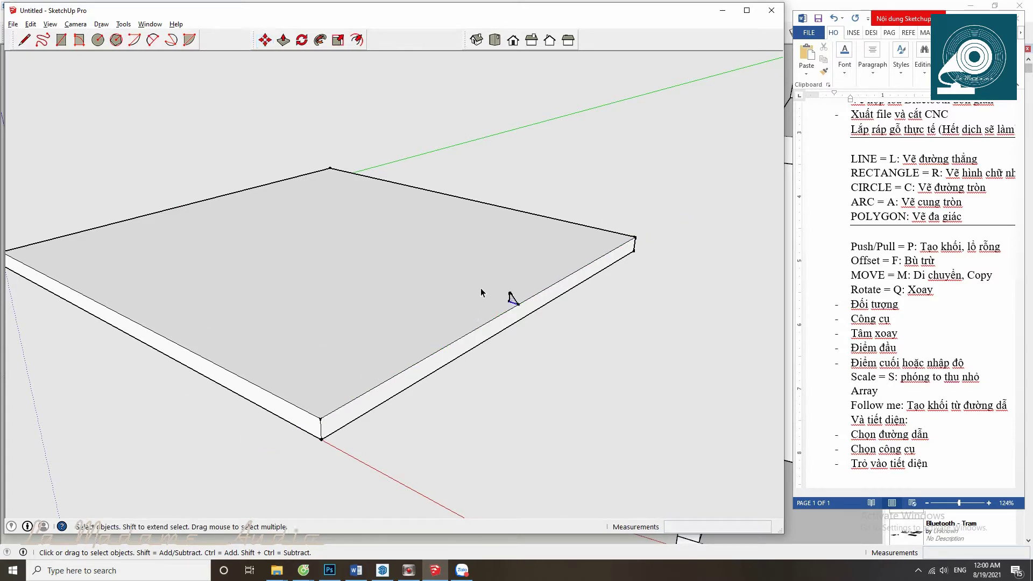
{"action": "left_click", "coordinate": [527, 268]}
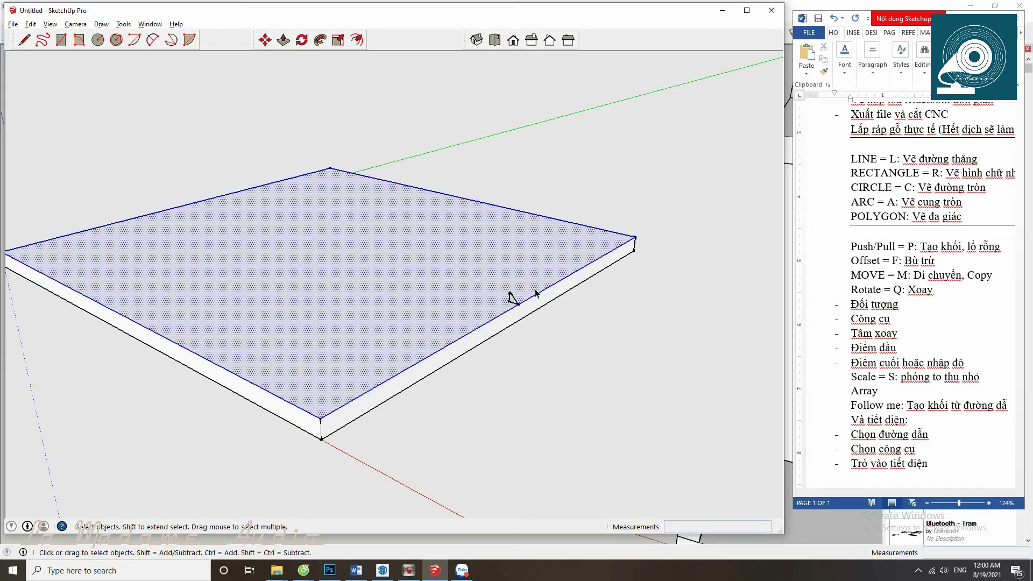
{"action": "left_click", "coordinate": [520, 283], "text": "shift"}
{"action": "left_click", "coordinate": [320, 40]}
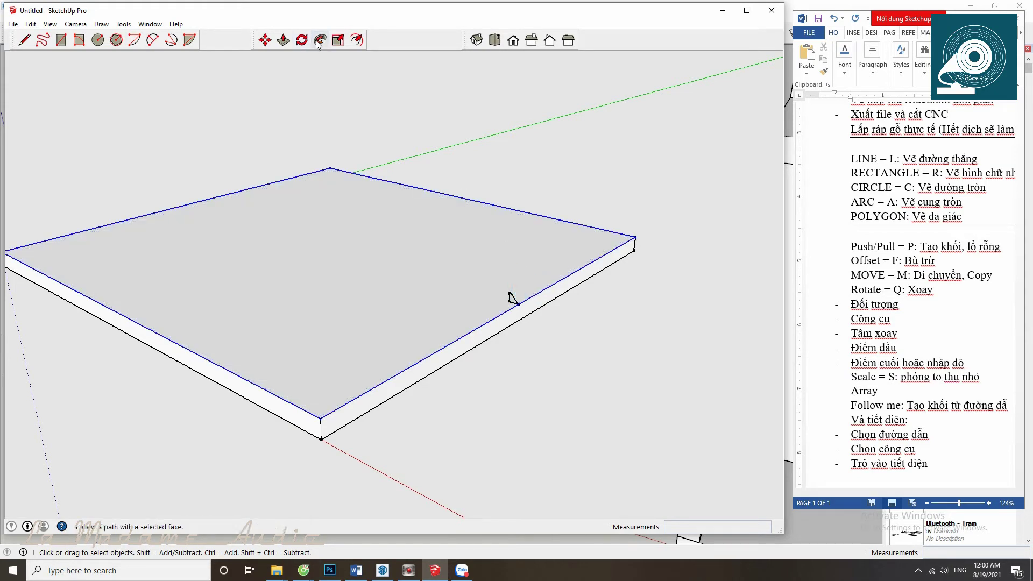
{"action": "left_click", "coordinate": [511, 294]}
{"action": "mouse_move", "coordinate": [364, 345]}
{"action": "middle_mouse_down"}
{"action": "mouse_move", "coordinate": [399, 258]}
{"action": "mouse_move", "coordinate": [419, 327]}
{"action": "mouse_move", "coordinate": [369, 285]}
{"action": "mouse_move", "coordinate": [312, 189]}
{"action": "middle_mouse_up"}
Step: Draw a new line from the board's front top corner to its inner corner
{"action": "key", "text": "l"}
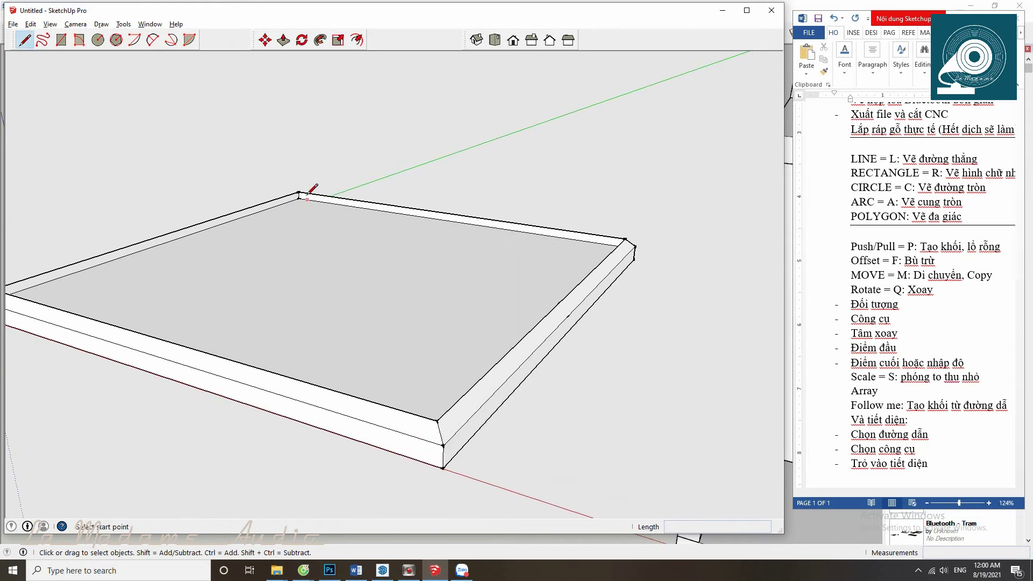
{"action": "left_click", "coordinate": [439, 418]}
{"action": "mouse_move", "coordinate": [542, 323]}
{"action": "middle_mouse_down"}
{"action": "mouse_move", "coordinate": [652, 351]}
{"action": "mouse_move", "coordinate": [530, 311]}
{"action": "mouse_move", "coordinate": [253, 184]}
{"action": "mouse_move", "coordinate": [211, 187]}
{"action": "mouse_move", "coordinate": [518, 247]}
{"action": "mouse_move", "coordinate": [276, 376]}
{"action": "mouse_move", "coordinate": [512, 306]}
{"action": "mouse_move", "coordinate": [533, 333]}
{"action": "mouse_move", "coordinate": [288, 309]}
{"action": "mouse_move", "coordinate": [385, 344]}
{"action": "mouse_move", "coordinate": [376, 350]}
{"action": "mouse_move", "coordinate": [130, 321]}
{"action": "mouse_move", "coordinate": [362, 394]}
{"action": "mouse_move", "coordinate": [597, 337]}
{"action": "middle_mouse_up"}
{"action": "left_click", "coordinate": [681, 336]}
Step: Add two edges closing the triangle into a small square profile
{"action": "key", "text": "l"}
{"action": "scroll", "coordinate": [529, 309], "scroll_direction": "up", "scroll_amount": 2}
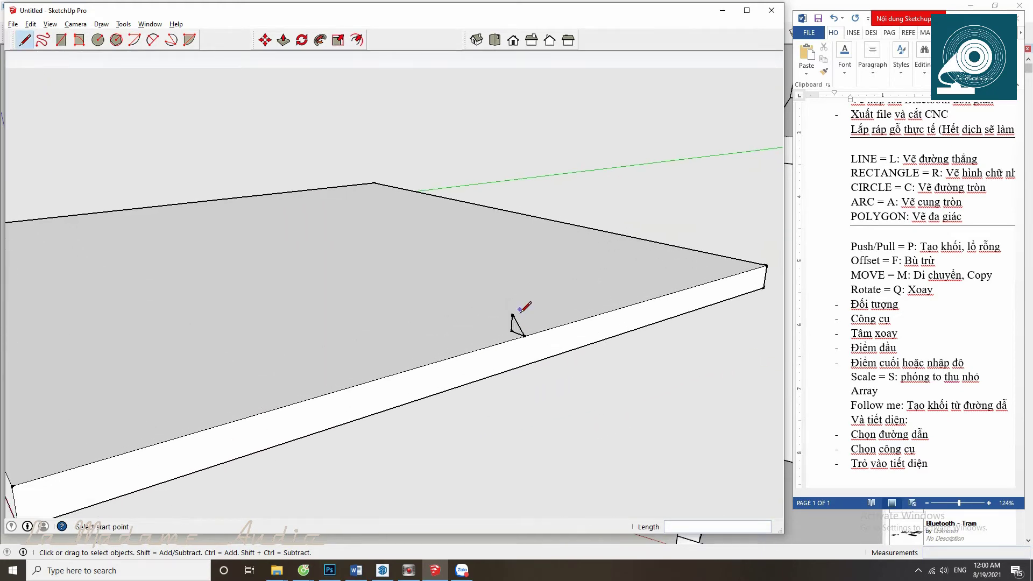
{"action": "scroll", "coordinate": [524, 306], "scroll_direction": "up", "scroll_amount": 2}
{"action": "scroll", "coordinate": [527, 306], "scroll_direction": "up", "scroll_amount": 2}
{"action": "scroll", "coordinate": [574, 322], "scroll_direction": "up", "scroll_amount": 2}
{"action": "scroll", "coordinate": [576, 321], "scroll_direction": "down", "scroll_amount": 2}
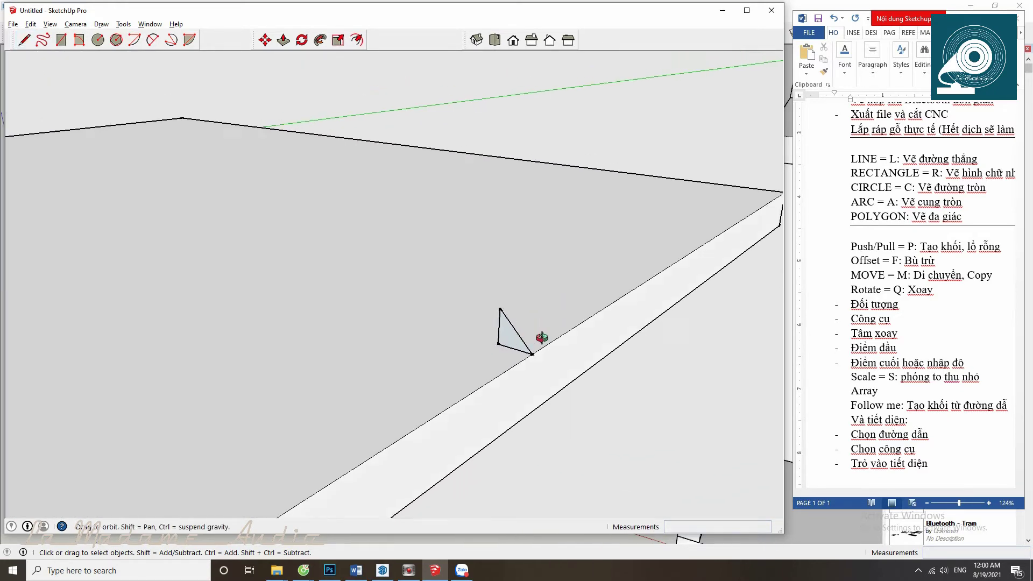
{"action": "scroll", "coordinate": [501, 300], "scroll_direction": "down", "scroll_amount": 1}
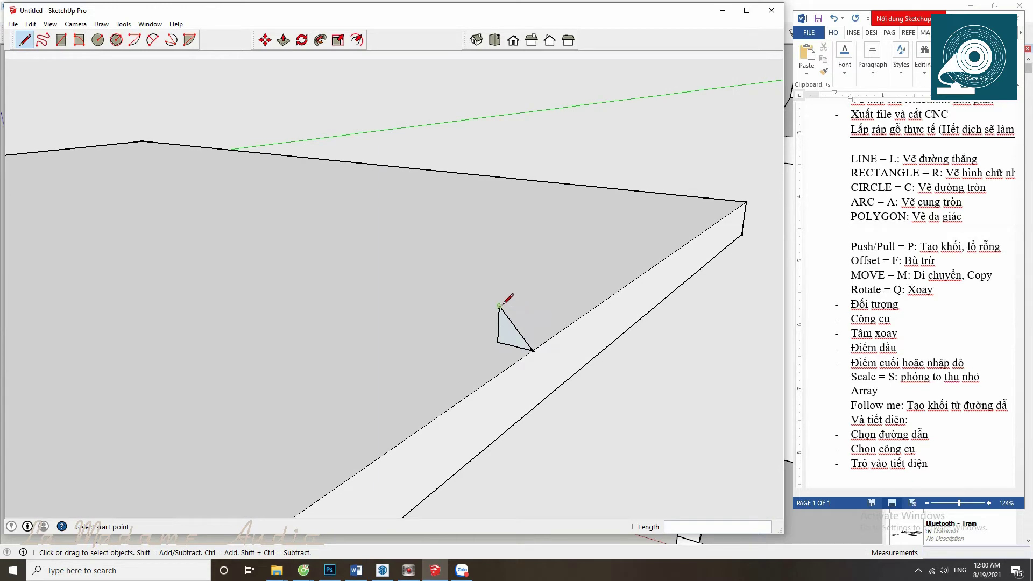
{"action": "left_click", "coordinate": [499, 305]}
{"action": "left_click", "coordinate": [534, 312]}
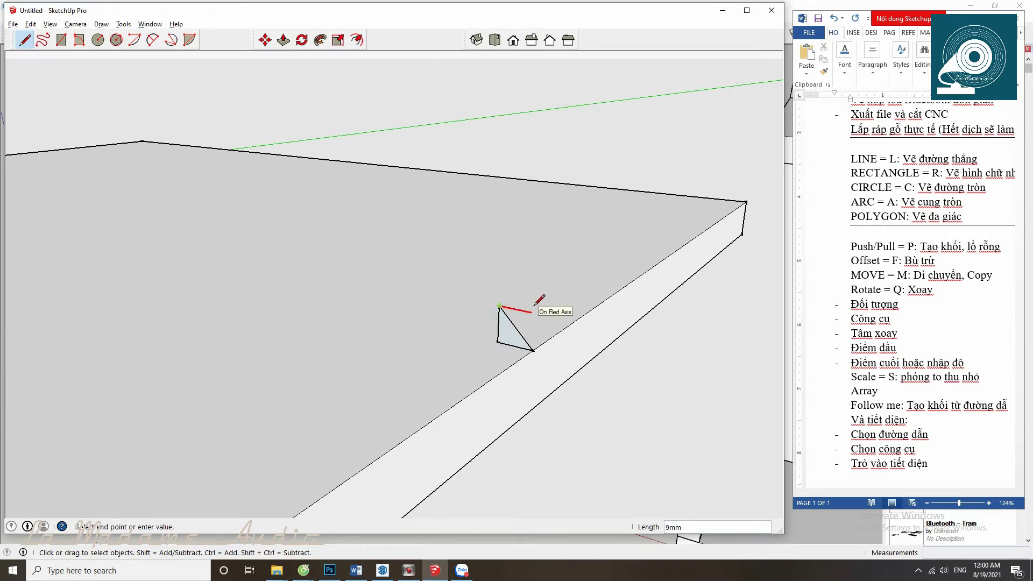
{"action": "left_click", "coordinate": [533, 350]}
Step: Draw a 2-Point Arc across the square corner to corner with a 3 mm bulge
{"action": "key", "text": "e"}
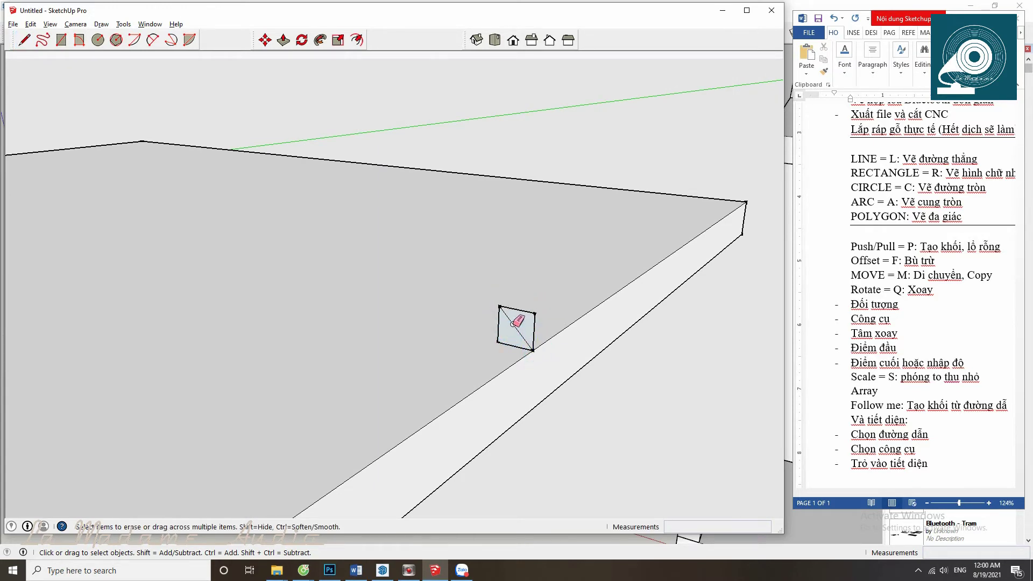
{"action": "scroll", "coordinate": [513, 323], "scroll_direction": "up", "scroll_amount": 2}
{"action": "scroll", "coordinate": [494, 299], "scroll_direction": "up", "scroll_amount": 1}
{"action": "scroll", "coordinate": [501, 326], "scroll_direction": "up", "scroll_amount": 1}
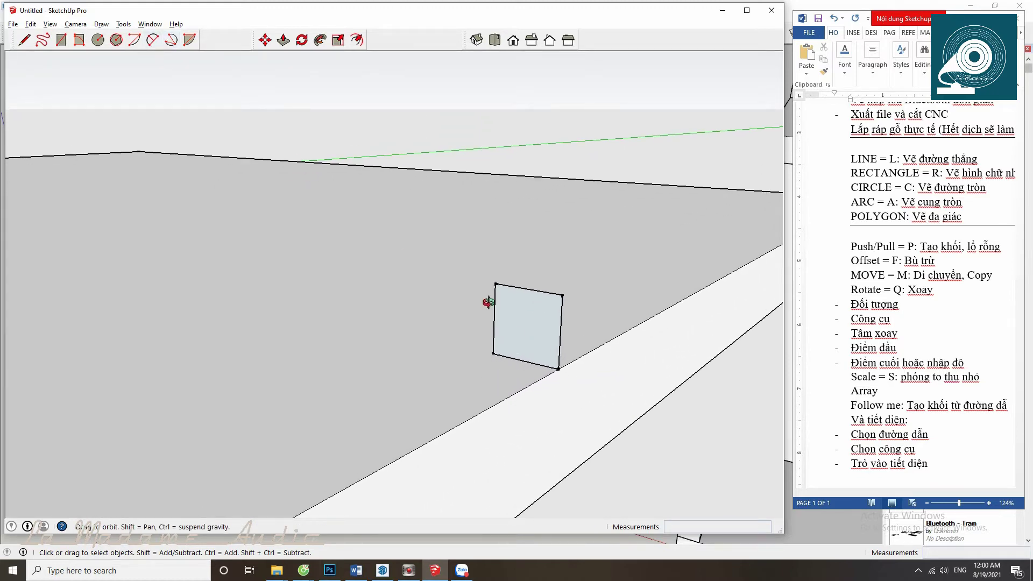
{"action": "scroll", "coordinate": [487, 299], "scroll_direction": "down", "scroll_amount": 1}
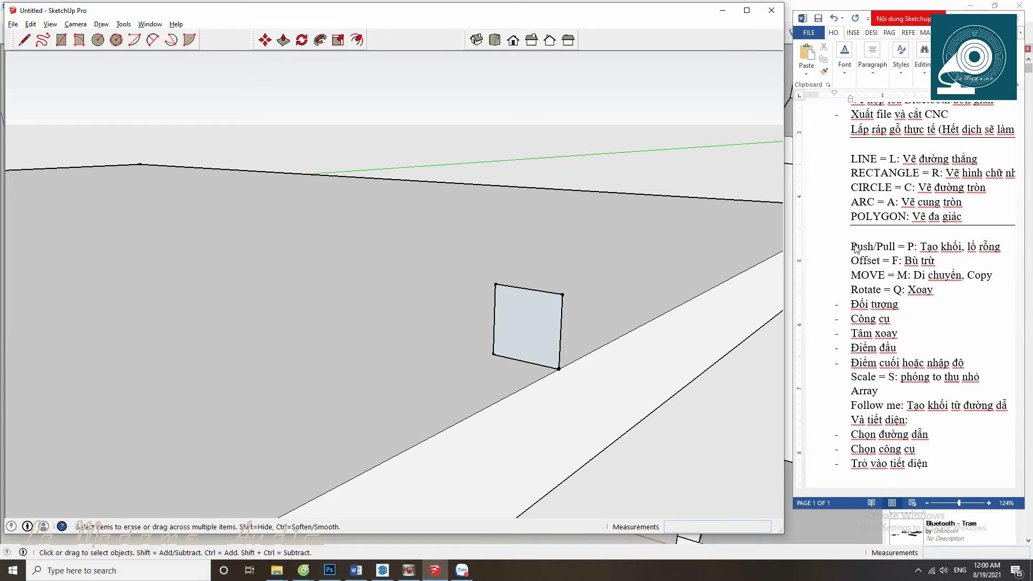
{"action": "key", "text": "a"}
{"action": "left_click", "coordinate": [494, 283]}
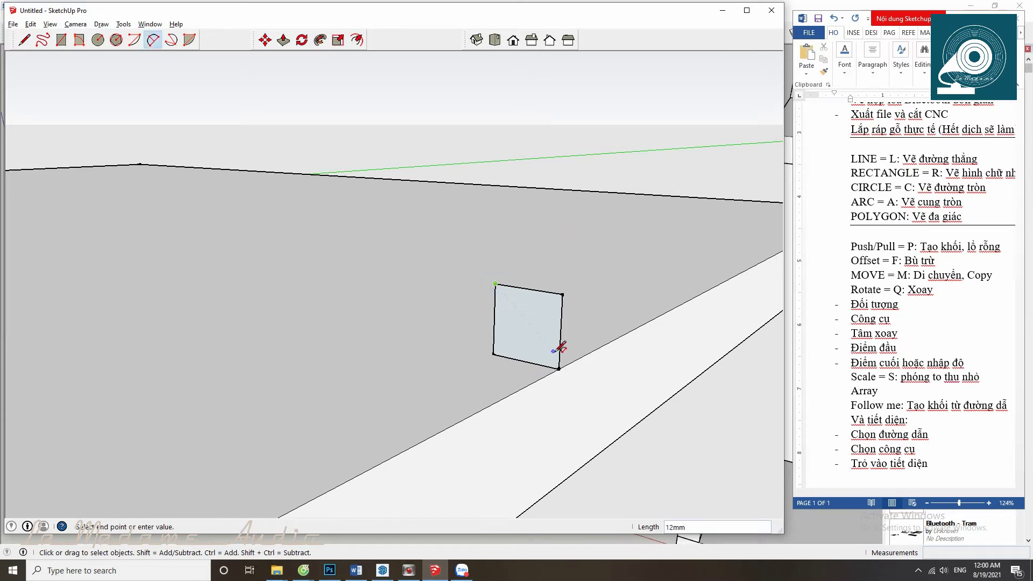
{"action": "left_click", "coordinate": [558, 368]}
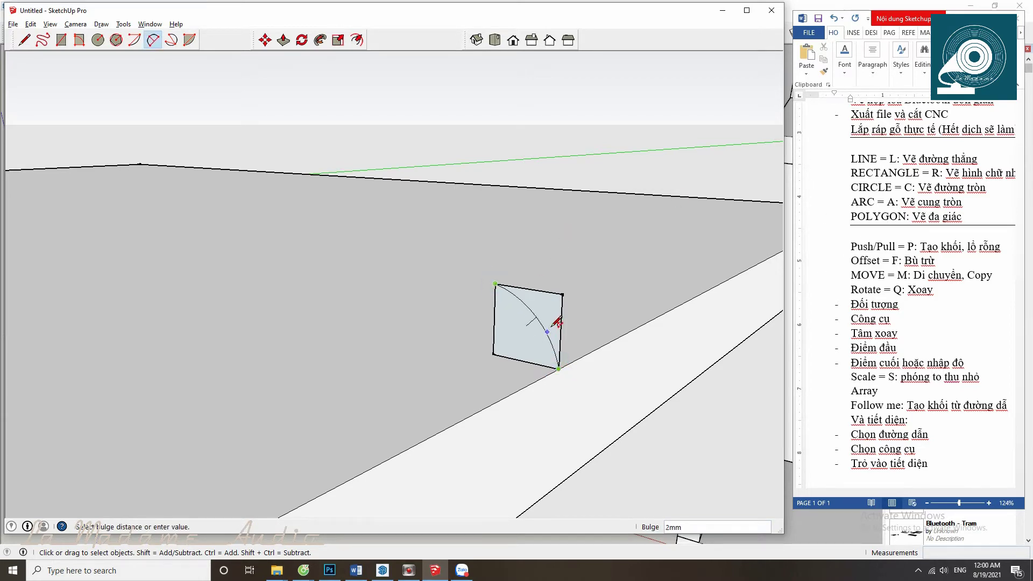
{"action": "scroll", "coordinate": [558, 322], "scroll_direction": "up", "scroll_amount": 1}
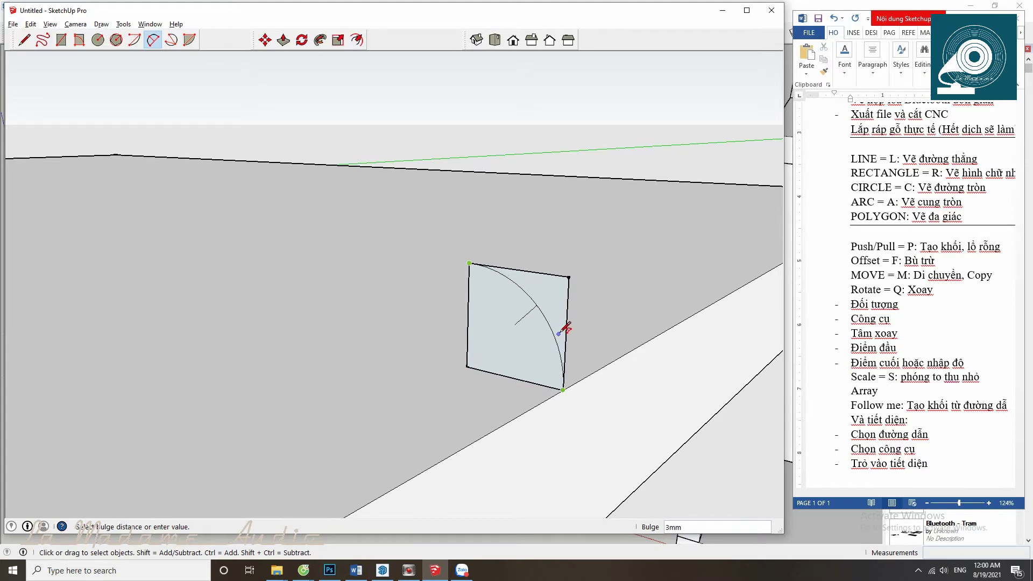
{"action": "left_click", "coordinate": [559, 331]}
{"action": "scroll", "coordinate": [549, 332], "scroll_direction": "up", "scroll_amount": 1}
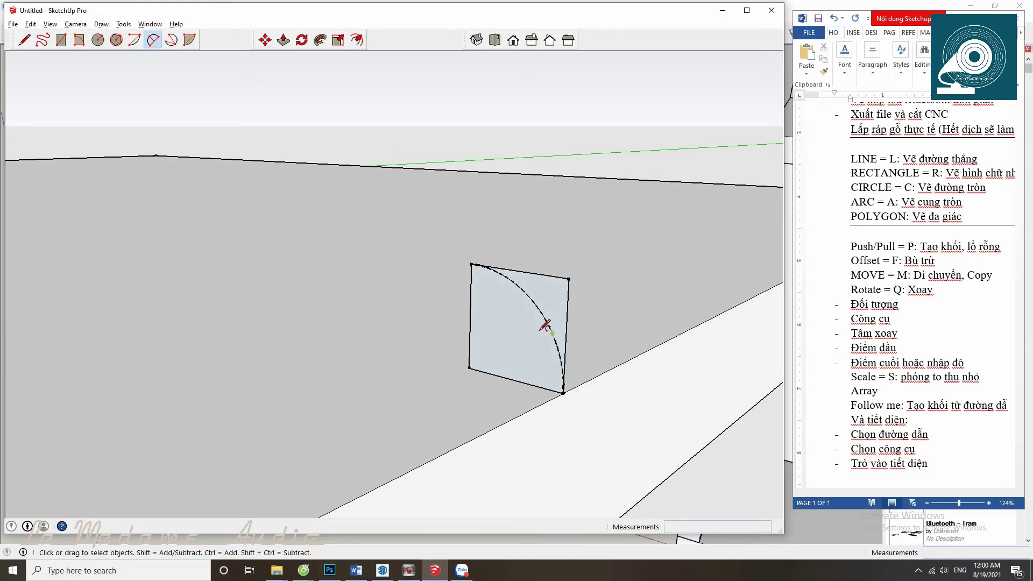
Step: Delete the piece outside the arc, leaving a quarter-round profile
{"action": "key", "text": "space"}
{"action": "left_click", "coordinate": [567, 281]}
{"action": "key", "text": "Delete"}
{"action": "mouse_move", "coordinate": [569, 278]}
{"action": "middle_mouse_down"}
{"action": "mouse_move", "coordinate": [460, 334]}
{"action": "mouse_move", "coordinate": [553, 322]}
{"action": "middle_mouse_up"}
{"action": "scroll", "coordinate": [560, 300], "scroll_direction": "down", "scroll_amount": 3}
Step: Select the board's top edges and sweep the arc profile along them with Follow Me
{"action": "scroll", "coordinate": [564, 299], "scroll_direction": "down", "scroll_amount": 3}
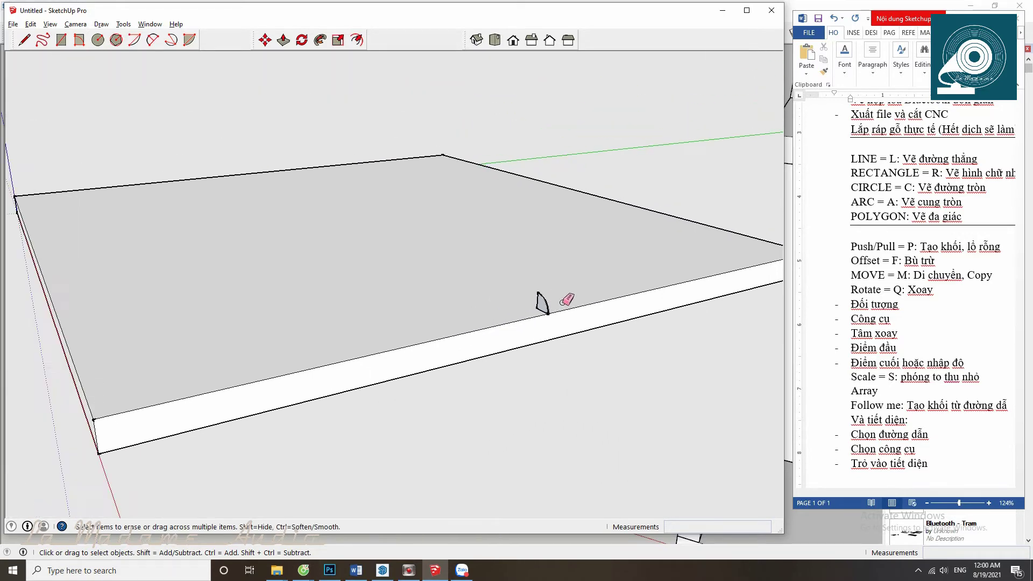
{"action": "left_click", "coordinate": [512, 322]}
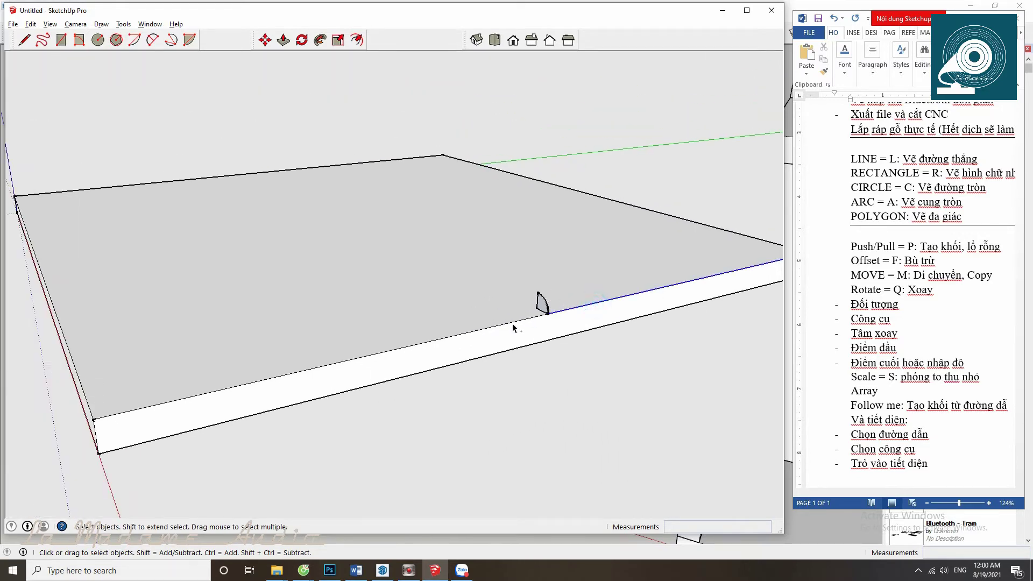
{"action": "left_click", "coordinate": [66, 340], "text": "shift"}
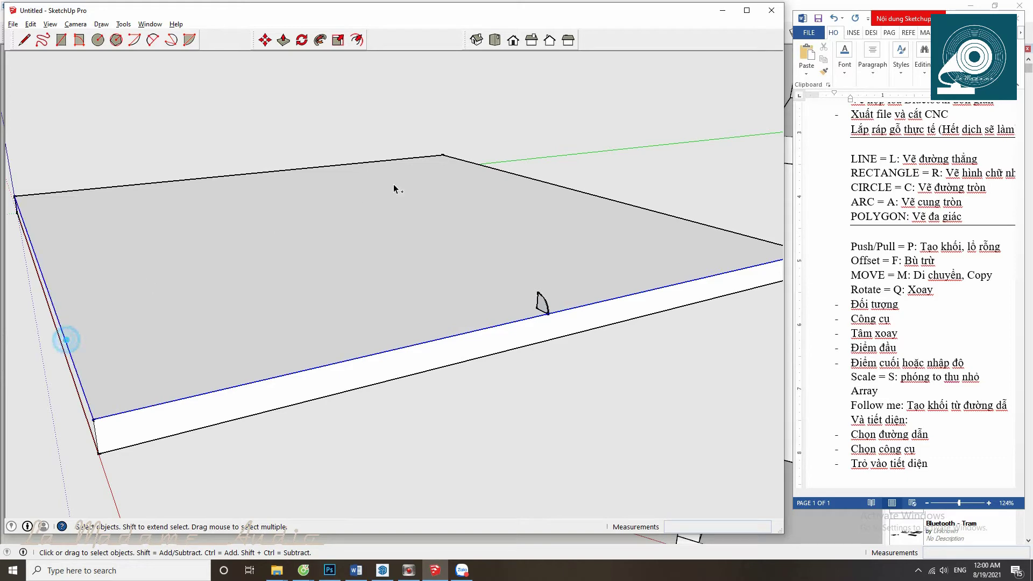
{"action": "left_click", "coordinate": [406, 158], "text": "shift"}
{"action": "left_click", "coordinate": [455, 158], "text": "shift"}
{"action": "mouse_move", "coordinate": [454, 158]}
{"action": "middle_mouse_down"}
{"action": "mouse_move", "coordinate": [470, 199]}
{"action": "mouse_move", "coordinate": [436, 249]}
{"action": "mouse_move", "coordinate": [53, 349]}
{"action": "mouse_move", "coordinate": [529, 261]}
{"action": "mouse_move", "coordinate": [587, 225]}
{"action": "mouse_move", "coordinate": [374, 70]}
{"action": "middle_mouse_up"}
{"action": "scroll", "coordinate": [529, 260], "scroll_direction": "up", "scroll_amount": 2}
{"action": "left_click", "coordinate": [320, 40]}
{"action": "left_click", "coordinate": [511, 228]}
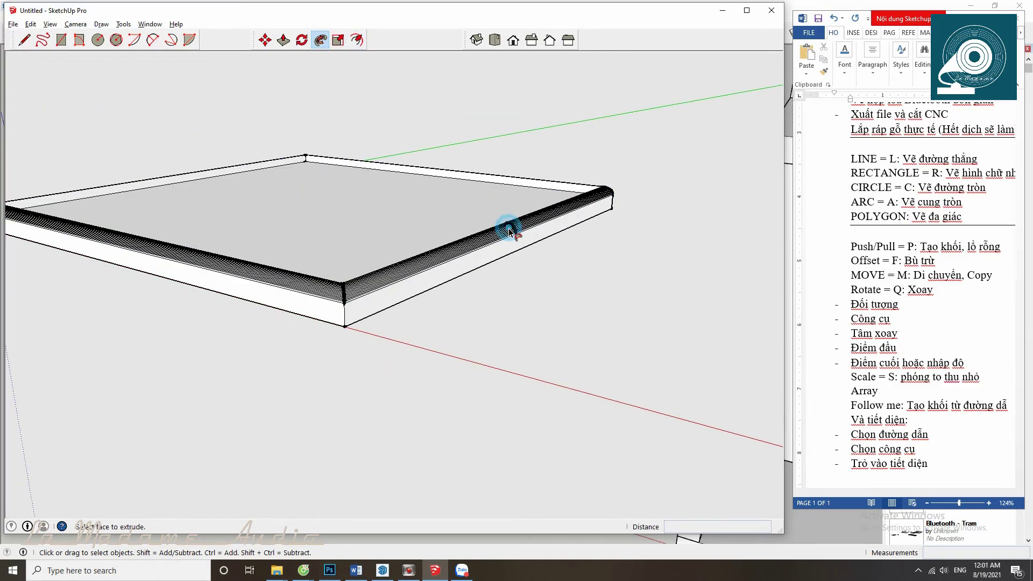
Step: Select the whole connected board geometry and orbit around the rounded border
{"action": "middle_click_drag", "start_coordinate": [511, 229], "coordinate": [420, 288]}
{"action": "scroll", "coordinate": [420, 289], "scroll_direction": "up", "scroll_amount": 5}
{"action": "key", "text": "space"}
{"action": "left_click", "coordinate": [518, 269]}
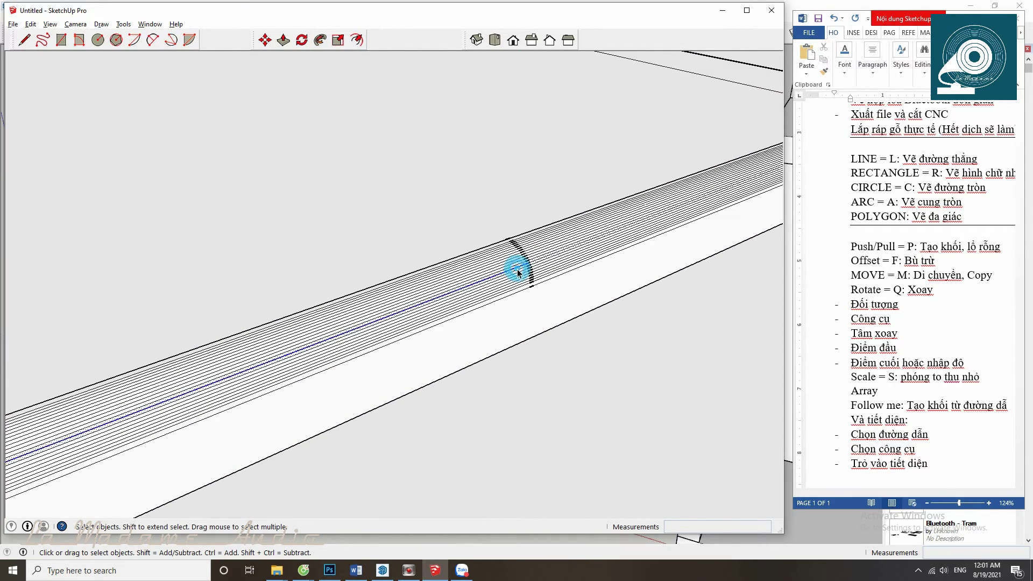
{"action": "triple_click", "coordinate": [537, 252]}
{"action": "scroll", "coordinate": [537, 251], "scroll_direction": "down", "scroll_amount": 5}
{"action": "middle_click_drag", "start_coordinate": [452, 258], "coordinate": [337, 304]}
{"action": "scroll", "coordinate": [332, 304], "scroll_direction": "up", "scroll_amount": 4}
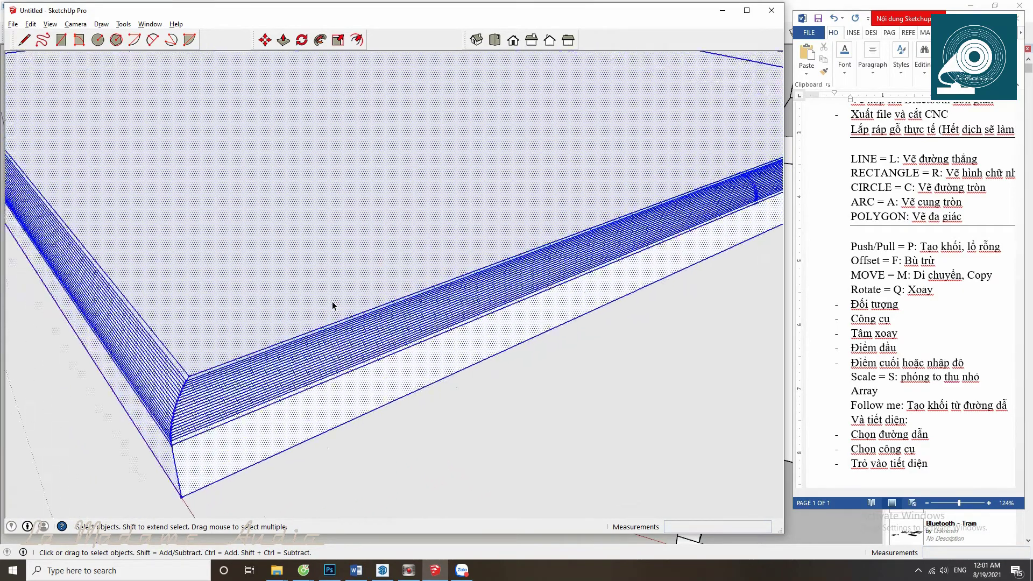
{"action": "scroll", "coordinate": [326, 308], "scroll_direction": "up", "scroll_amount": 2}
Step: Start a line at the rounded corner and orbit to a side close-up of the edge
{"action": "key", "text": "l"}
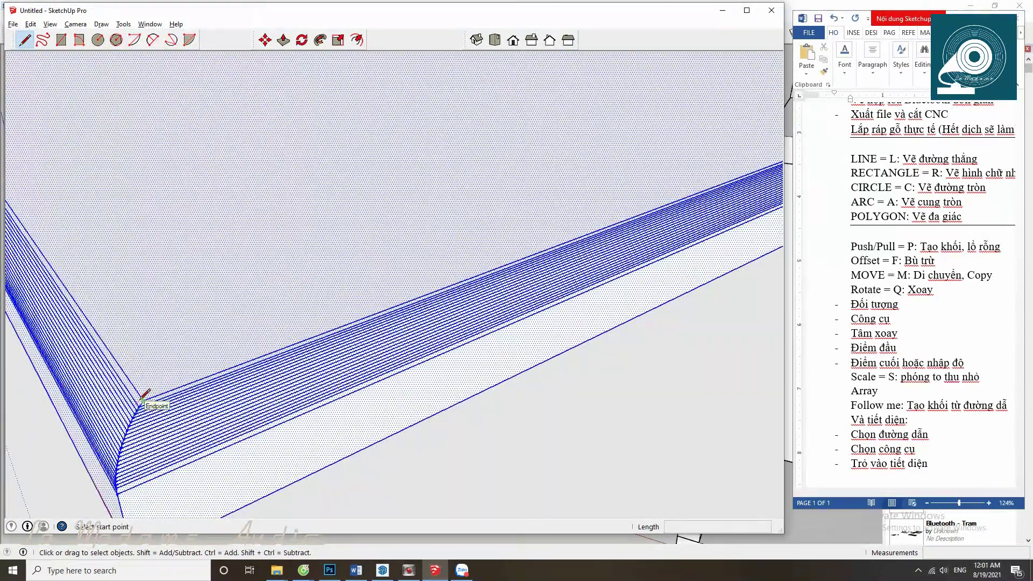
{"action": "left_click", "coordinate": [144, 396]}
{"action": "scroll", "coordinate": [268, 345], "scroll_direction": "down", "scroll_amount": 3}
{"action": "middle_click_drag", "start_coordinate": [267, 346], "coordinate": [484, 272]}
{"action": "scroll", "coordinate": [484, 272], "scroll_direction": "down", "scroll_amount": 2}
{"action": "mouse_move", "coordinate": [225, 239]}
{"action": "middle_mouse_down"}
{"action": "mouse_move", "coordinate": [390, 249]}
{"action": "mouse_move", "coordinate": [610, 168]}
{"action": "mouse_move", "coordinate": [610, 219]}
{"action": "middle_mouse_up"}
{"action": "scroll", "coordinate": [659, 243], "scroll_direction": "up", "scroll_amount": 2}
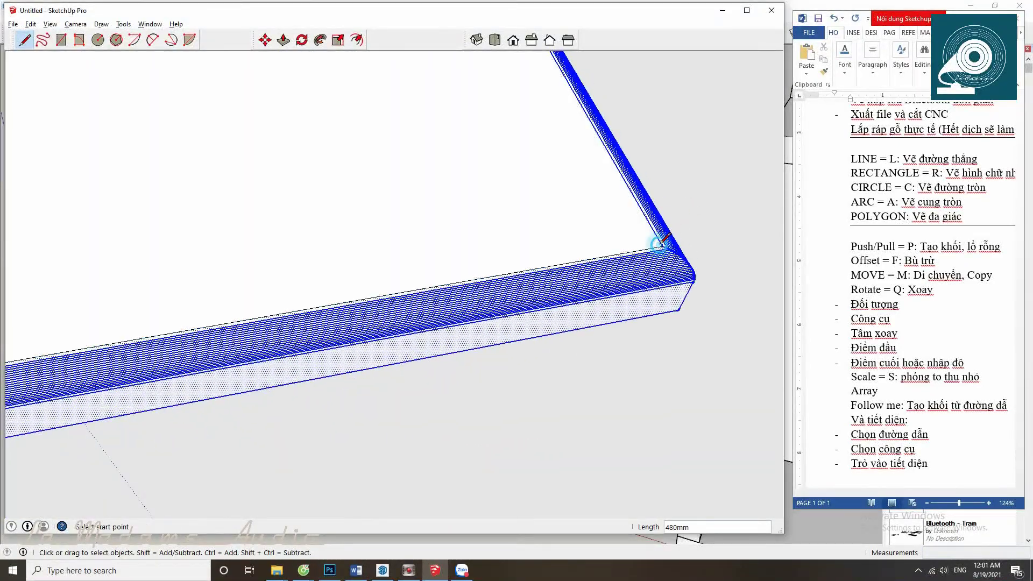
{"action": "scroll", "coordinate": [659, 244], "scroll_direction": "down", "scroll_amount": 2}
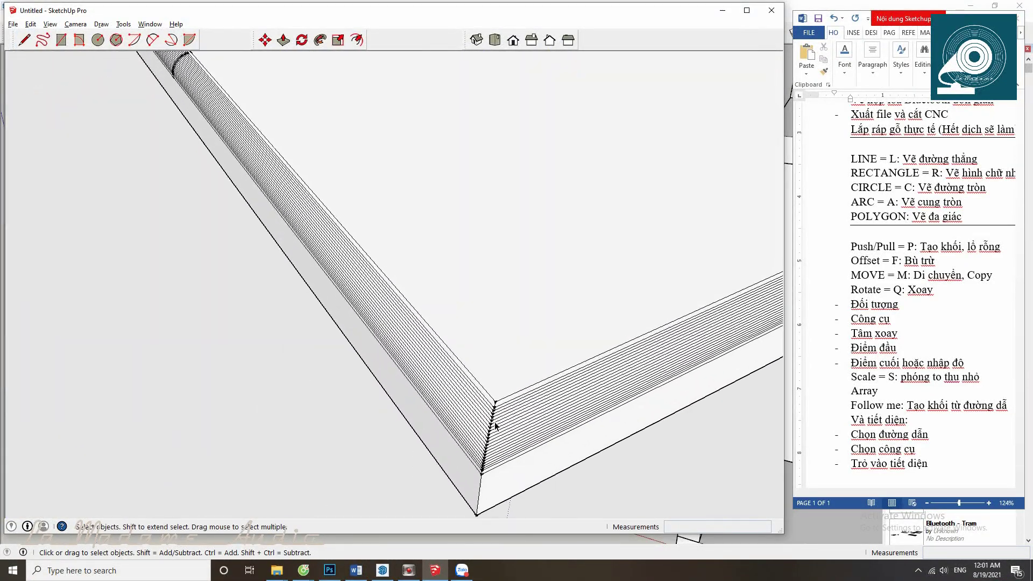
{"action": "mouse_move", "coordinate": [589, 302]}
{"action": "middle_mouse_down"}
{"action": "mouse_move", "coordinate": [326, 288]}
{"action": "mouse_move", "coordinate": [337, 210]}
{"action": "mouse_move", "coordinate": [656, 260]}
{"action": "mouse_move", "coordinate": [397, 374]}
{"action": "mouse_move", "coordinate": [559, 353]}
{"action": "middle_mouse_up"}
Step: Orbit around the board and select the small profile on its edge
{"action": "key", "text": "space"}
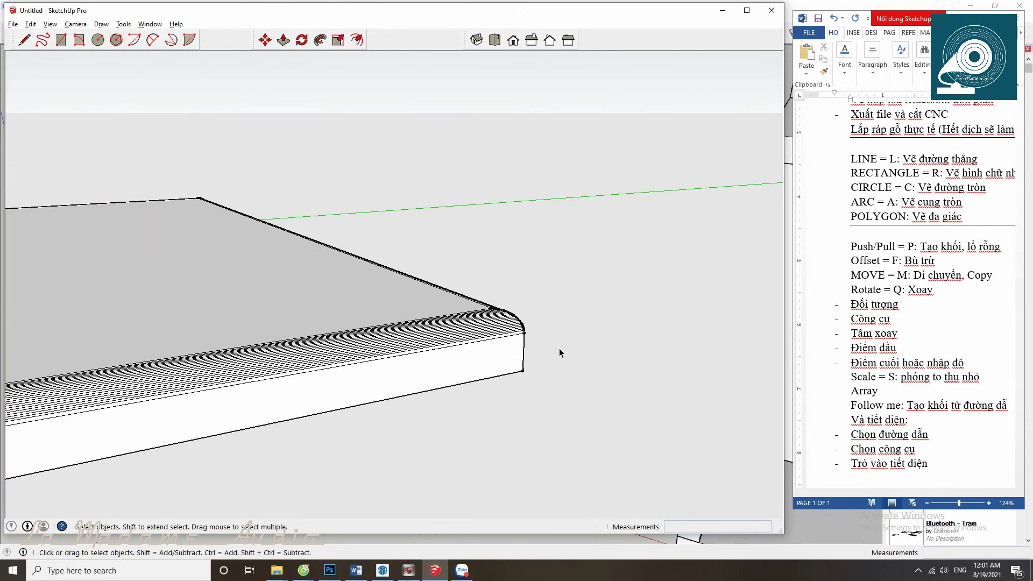
{"action": "scroll", "coordinate": [560, 352], "scroll_direction": "down", "scroll_amount": 3}
{"action": "scroll", "coordinate": [493, 281], "scroll_direction": "down", "scroll_amount": 3}
{"action": "scroll", "coordinate": [493, 282], "scroll_direction": "down", "scroll_amount": 2}
{"action": "middle_click_drag", "start_coordinate": [493, 281], "coordinate": [366, 313]}
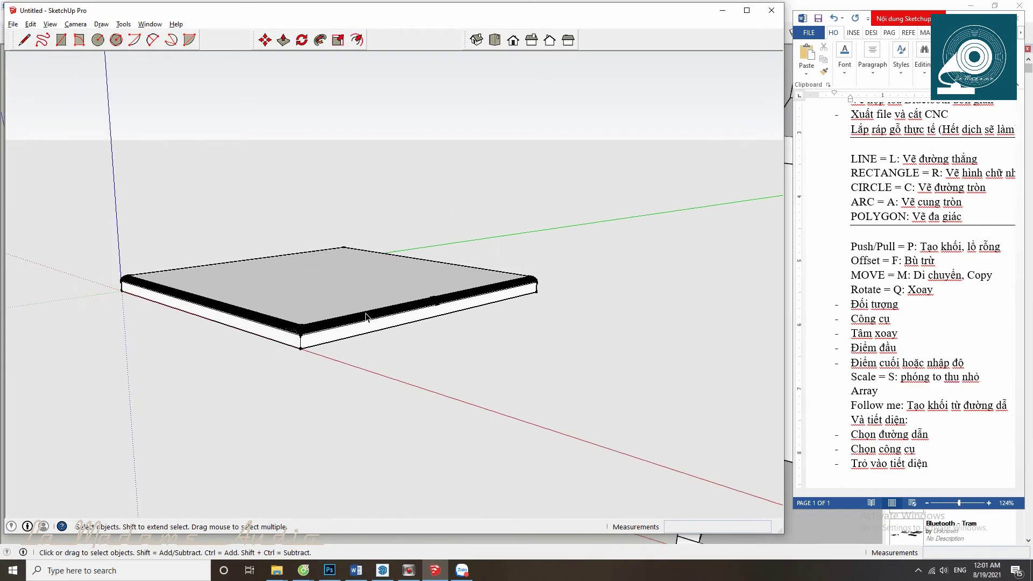
{"action": "scroll", "coordinate": [365, 313], "scroll_direction": "up", "scroll_amount": 2}
{"action": "middle_click_drag", "start_coordinate": [443, 300], "coordinate": [455, 298]}
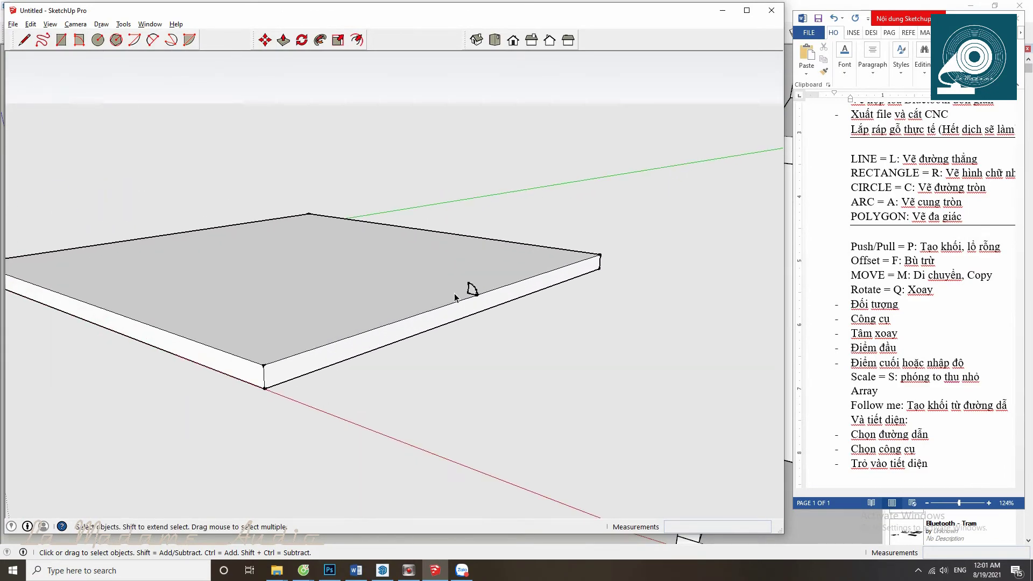
{"action": "left_click", "coordinate": [472, 287]}
{"action": "scroll", "coordinate": [493, 311], "scroll_direction": "down", "scroll_amount": 2}
{"action": "scroll", "coordinate": [418, 304], "scroll_direction": "up", "scroll_amount": 3}
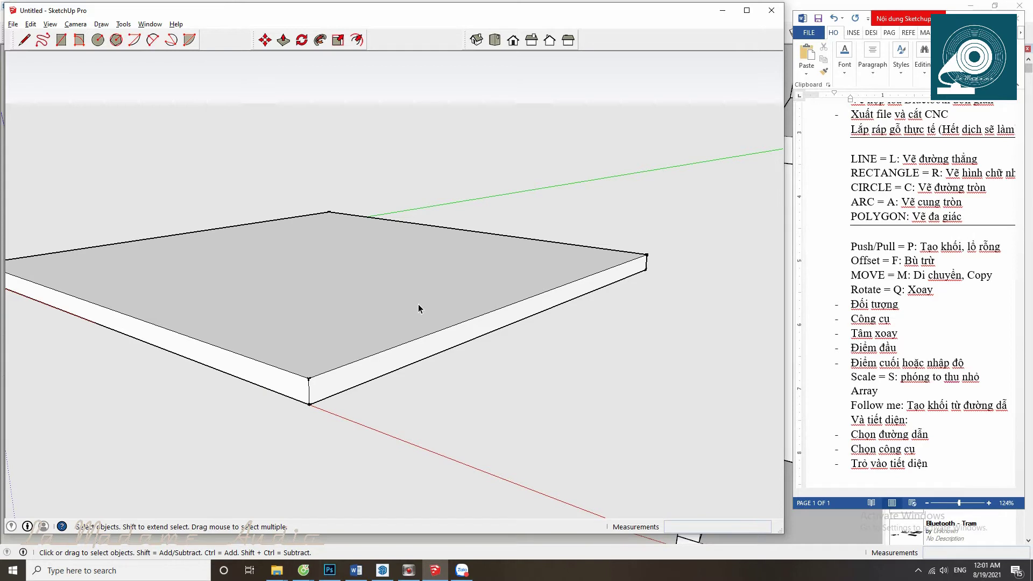
{"action": "mouse_move", "coordinate": [417, 304]}
{"action": "middle_mouse_down"}
{"action": "mouse_move", "coordinate": [387, 282]}
{"action": "mouse_move", "coordinate": [399, 322]}
{"action": "middle_mouse_up"}
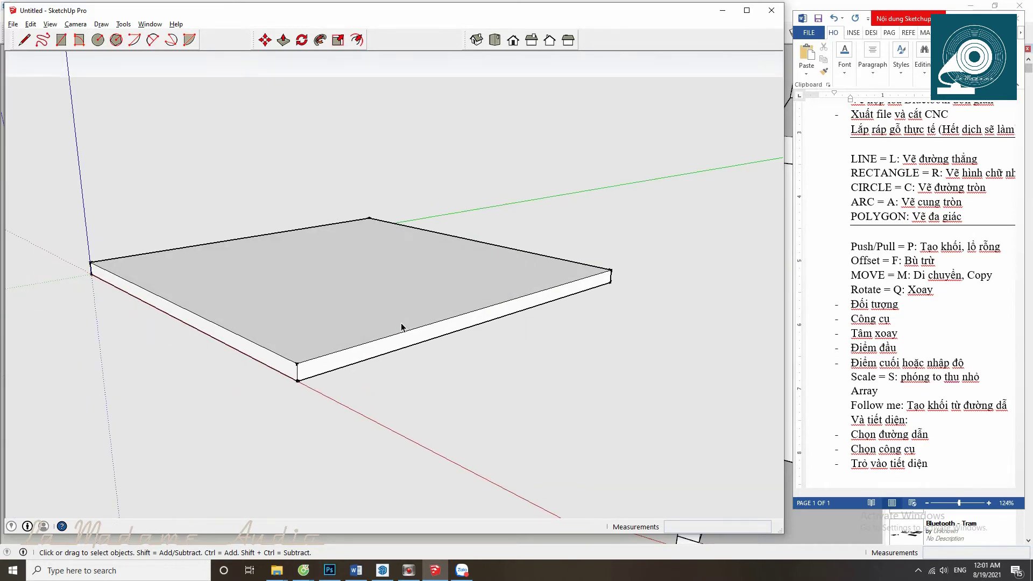
{"action": "scroll", "coordinate": [321, 359], "scroll_direction": "up", "scroll_amount": 1}
{"action": "scroll", "coordinate": [279, 386], "scroll_direction": "up", "scroll_amount": 1}
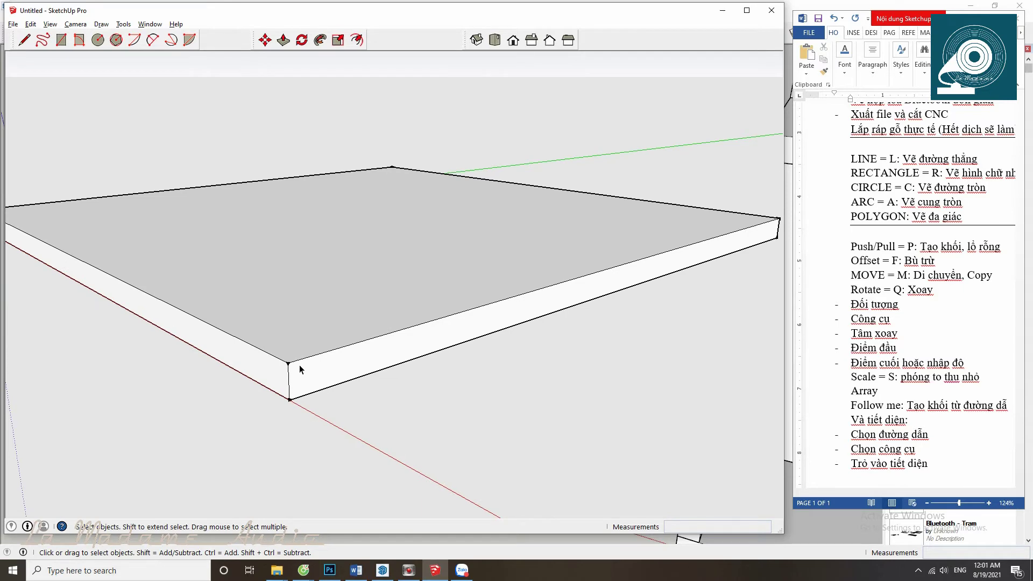
Step: Push the board's top face down to a 17 mm thickness
{"action": "key", "text": "p"}
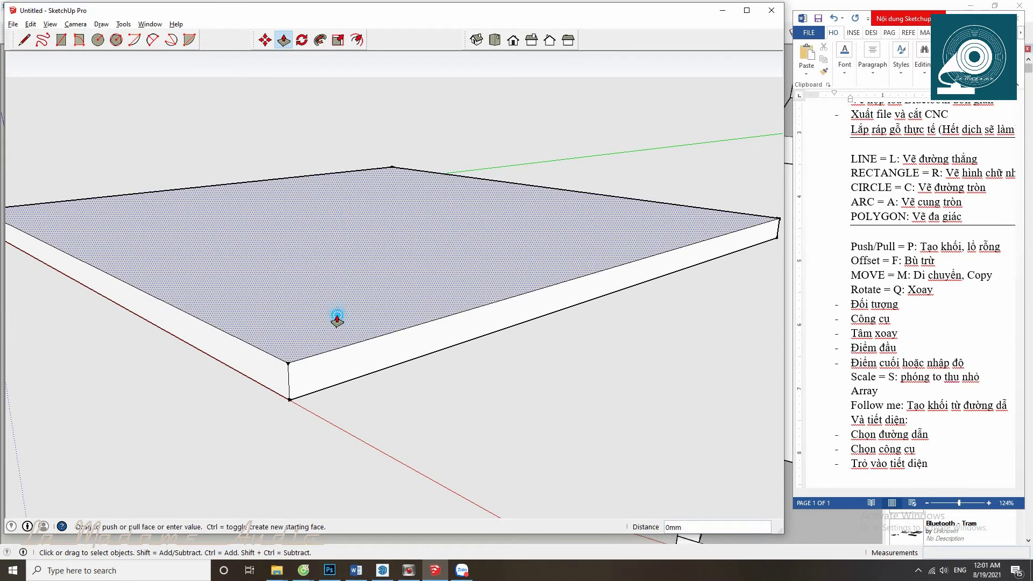
{"action": "left_click_drag", "start_coordinate": [337, 323], "coordinate": [349, 354]}
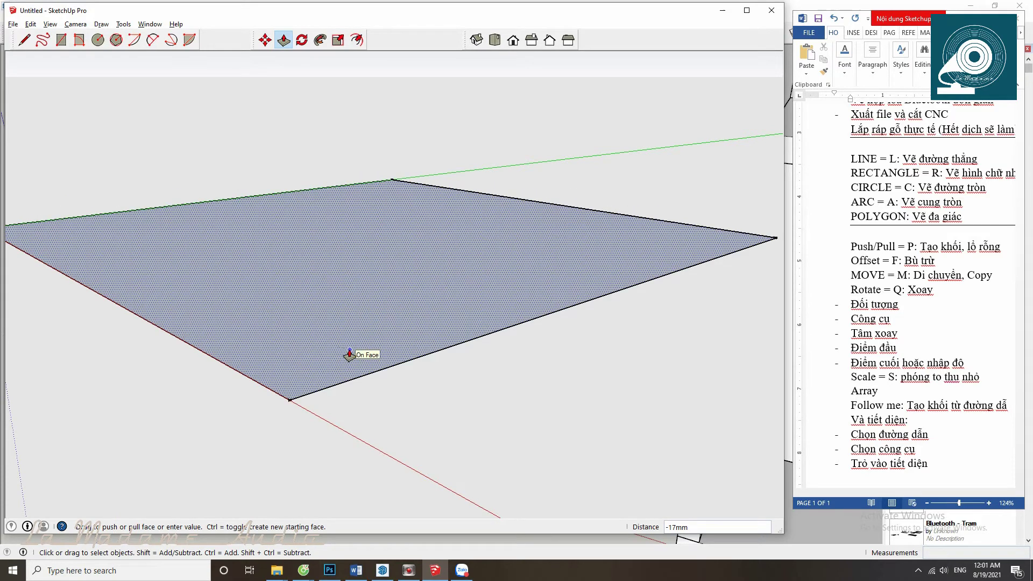
{"action": "key", "text": "Return"}
{"action": "middle_click_drag", "start_coordinate": [349, 352], "coordinate": [364, 380]}
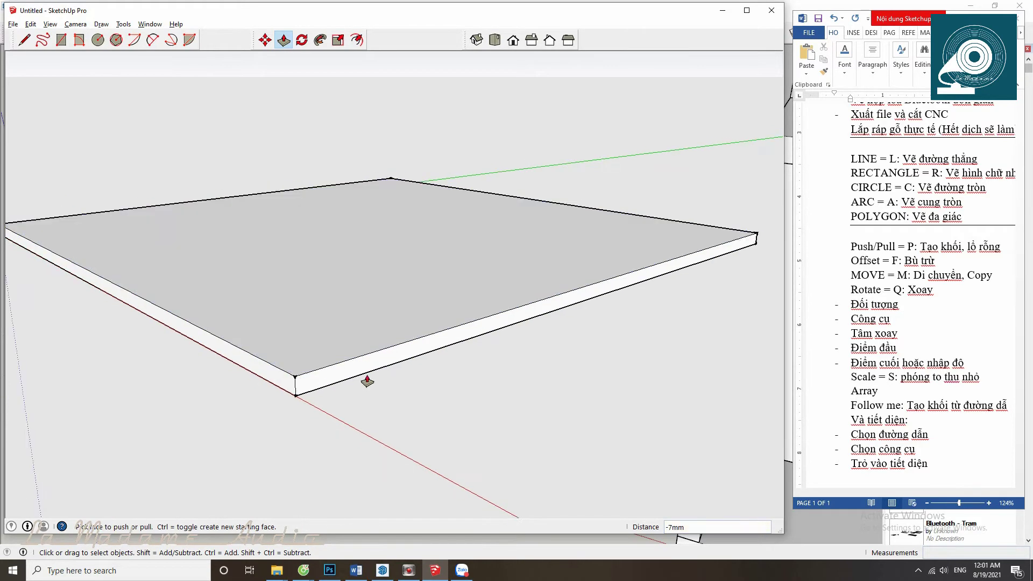
{"action": "scroll", "coordinate": [500, 372], "scroll_direction": "down", "scroll_amount": 3}
{"action": "middle_click_drag", "start_coordinate": [500, 372], "coordinate": [514, 348]}
Step: Draw a small closed triangular profile on the board's front top edge
{"action": "key", "text": "l"}
{"action": "scroll", "coordinate": [515, 349], "scroll_direction": "up", "scroll_amount": 2}
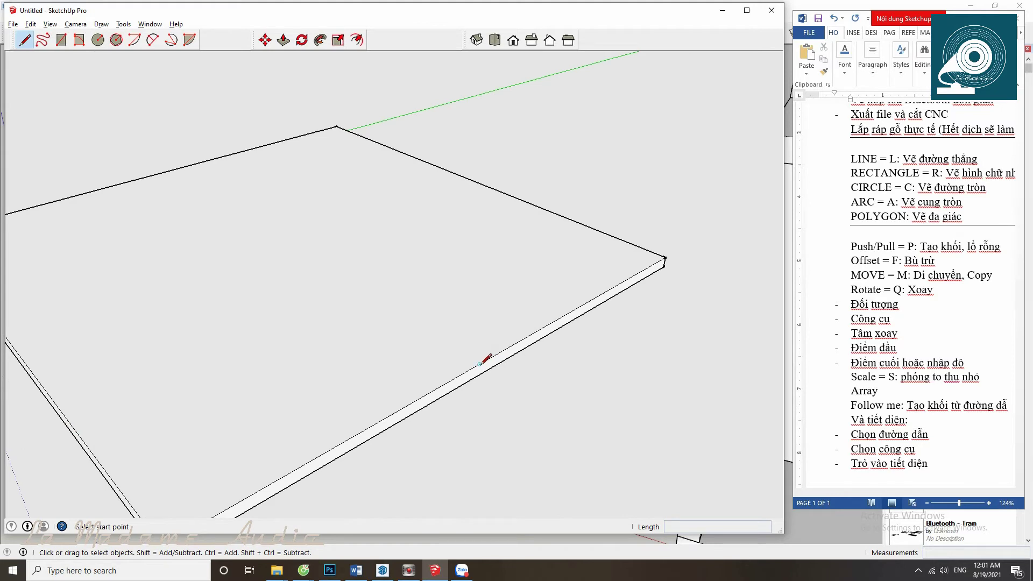
{"action": "left_click", "coordinate": [479, 364]}
{"action": "type", "text": "7"}
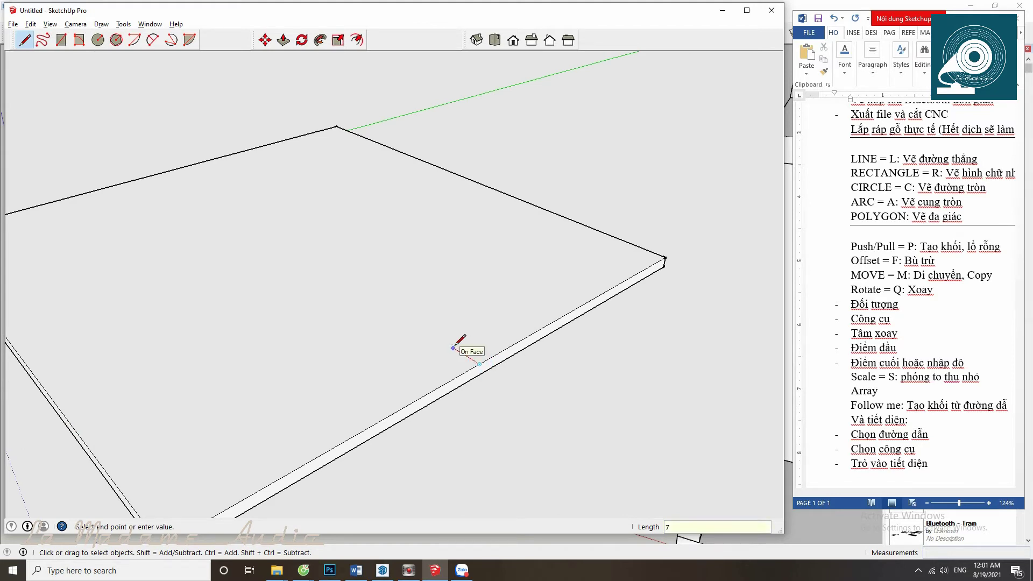
{"action": "key", "text": "Return"}
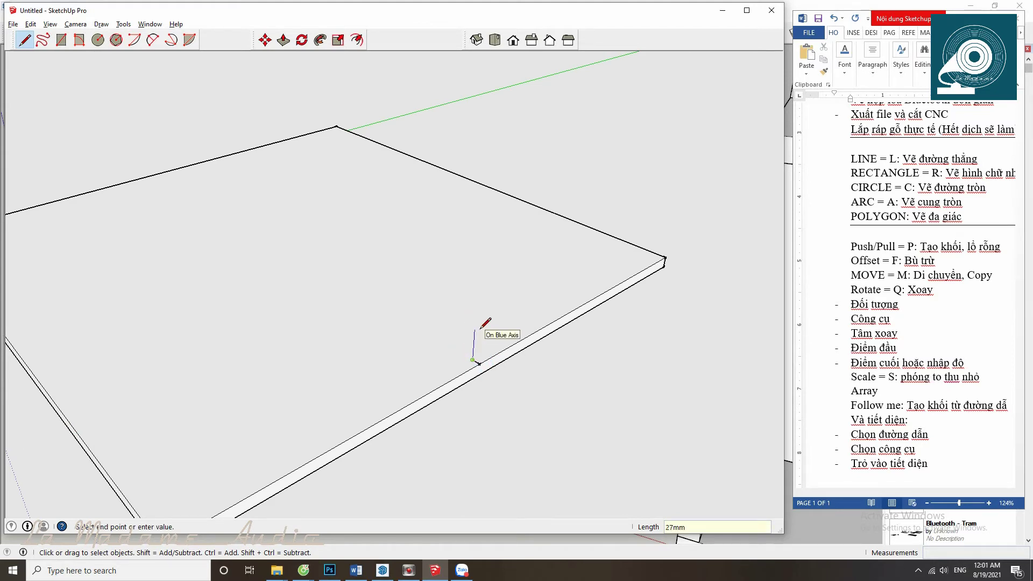
{"action": "left_click", "coordinate": [473, 352]}
{"action": "scroll", "coordinate": [474, 353], "scroll_direction": "up", "scroll_amount": 3}
{"action": "left_click", "coordinate": [474, 369]}
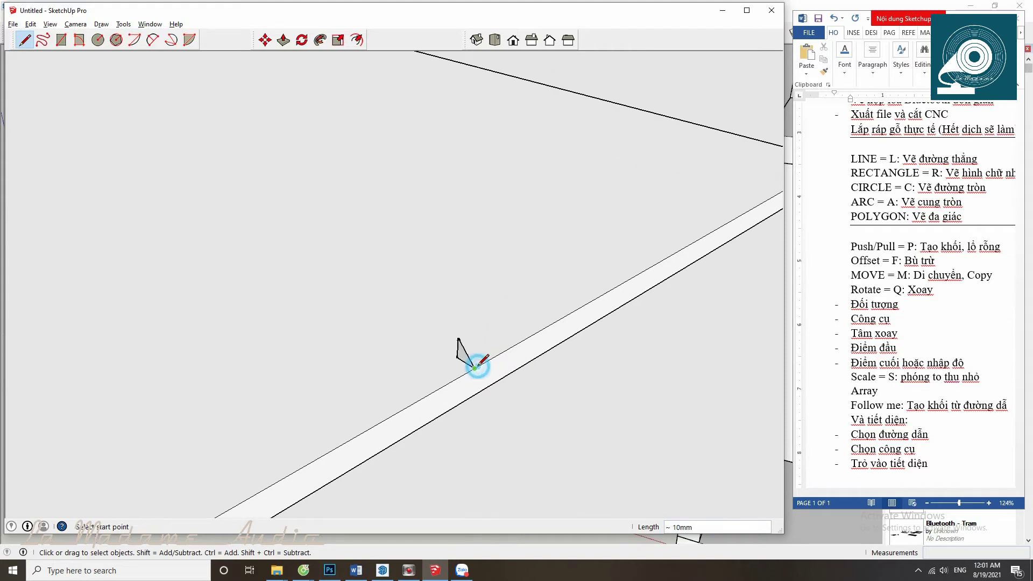
{"action": "key", "text": "space"}
Step: Select the front, right, back and left top edges as the sweep path
{"action": "left_click", "coordinate": [488, 364]}
{"action": "scroll", "coordinate": [486, 363], "scroll_direction": "down", "scroll_amount": 3}
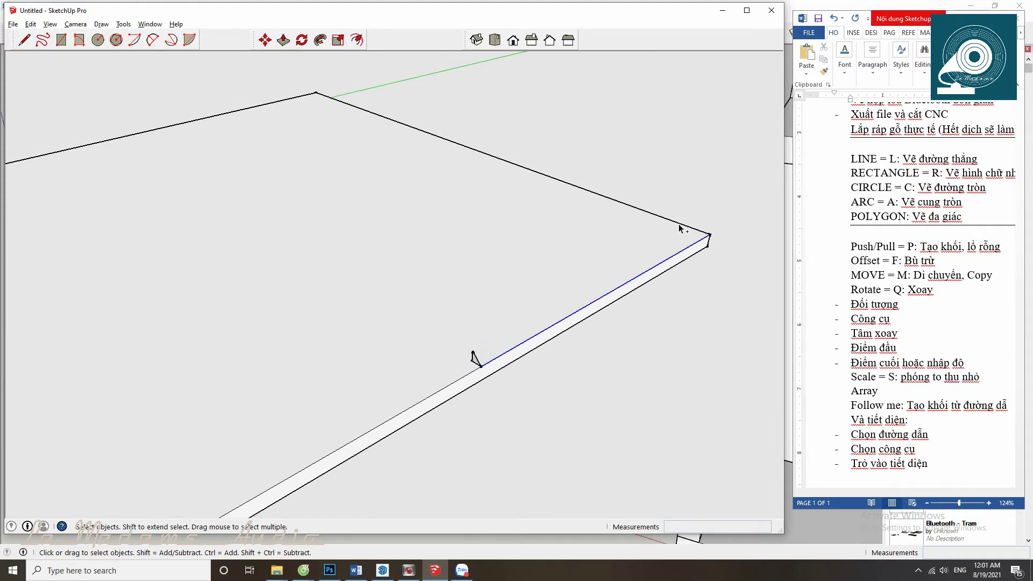
{"action": "left_click", "coordinate": [677, 224], "text": "shift"}
{"action": "left_click", "coordinate": [220, 117], "text": "shift"}
{"action": "scroll", "coordinate": [299, 154], "scroll_direction": "down", "scroll_amount": 3}
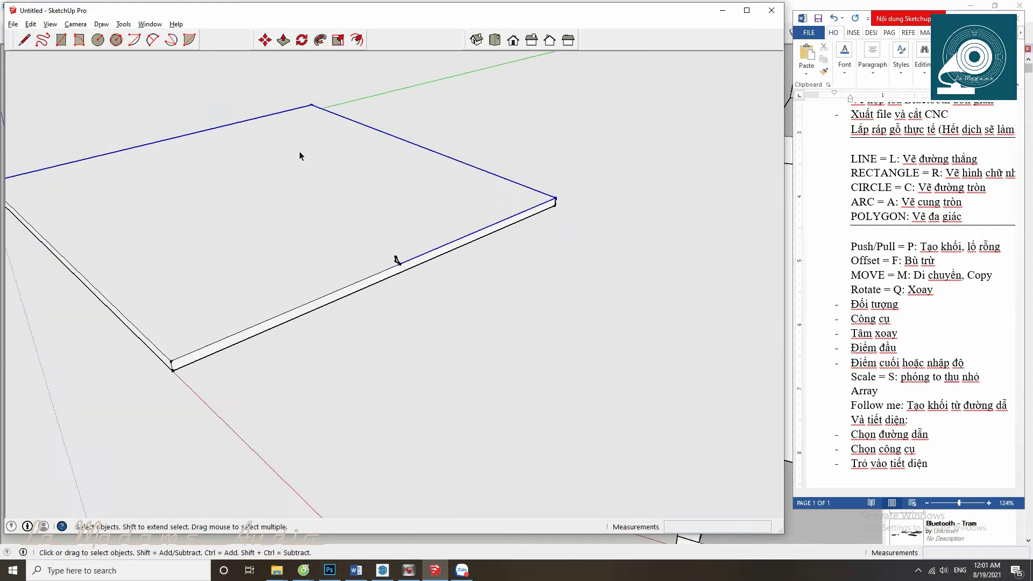
{"action": "left_click", "coordinate": [116, 270], "text": "shift"}
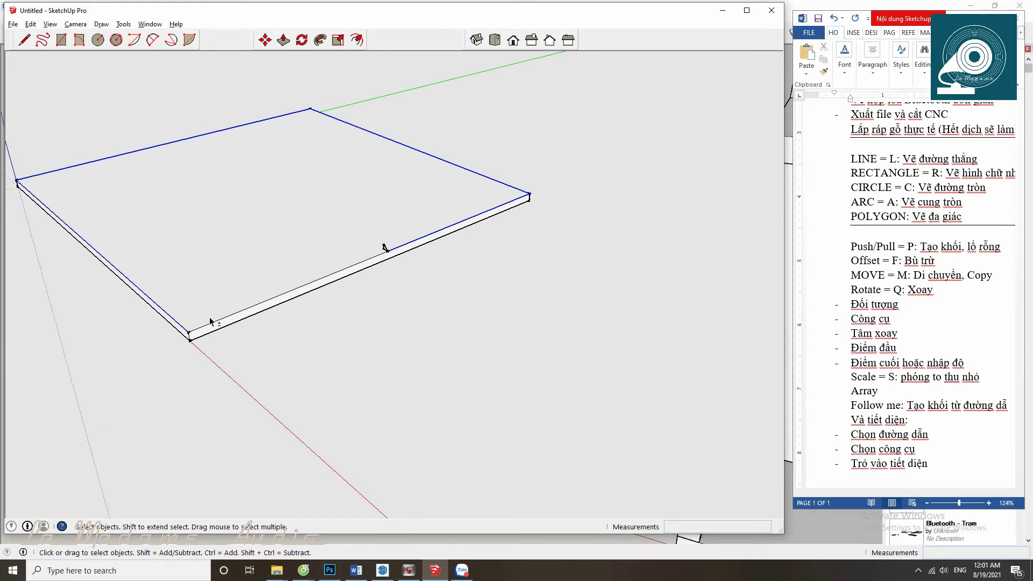
{"action": "left_click", "coordinate": [383, 240], "text": "shift"}
{"action": "scroll", "coordinate": [384, 244], "scroll_direction": "up", "scroll_amount": 1}
{"action": "left_click", "coordinate": [355, 246], "text": "shift"}
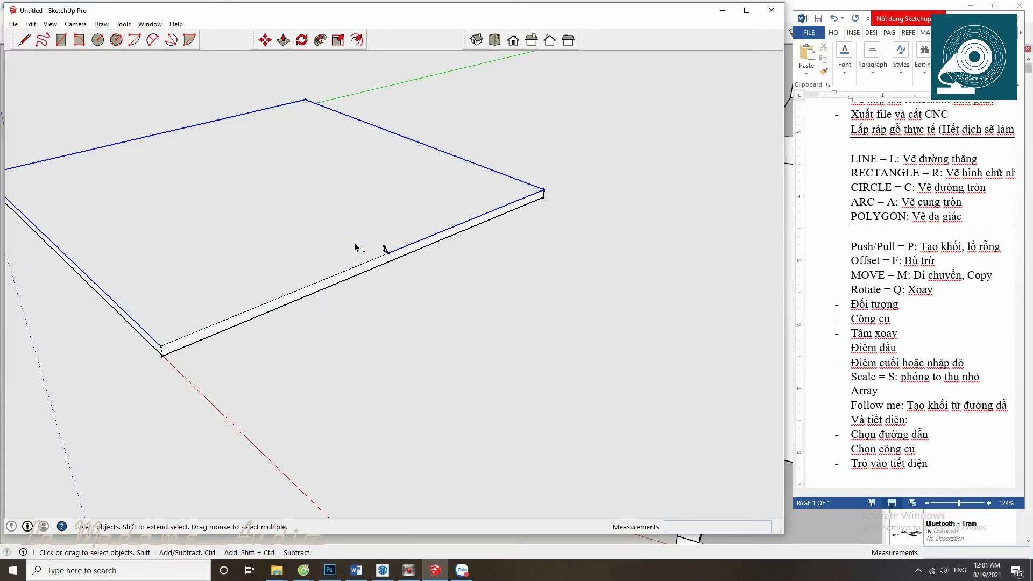
{"action": "left_click", "coordinate": [344, 252], "text": "shift"}
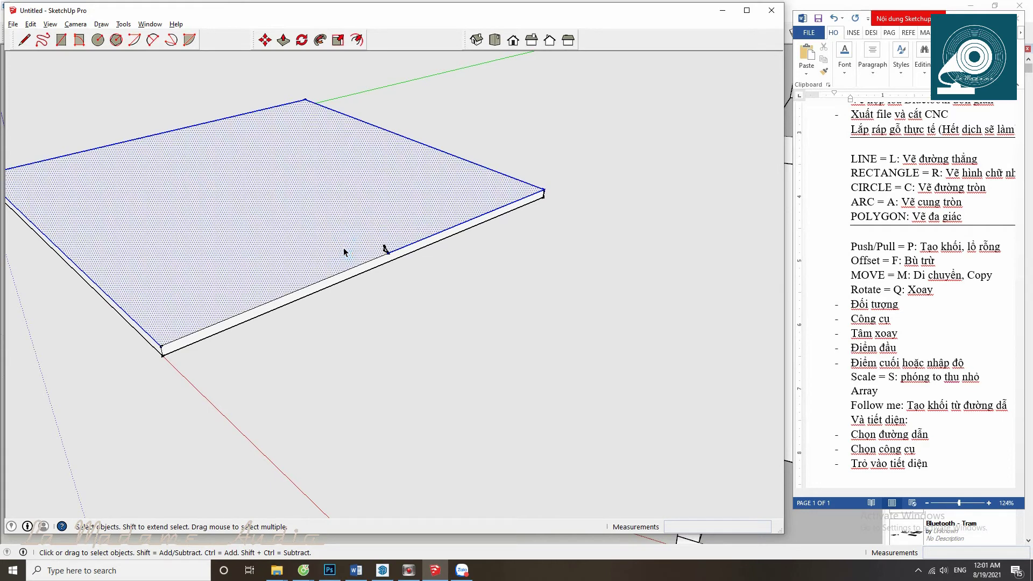
{"action": "left_click", "coordinate": [303, 266], "text": "shift"}
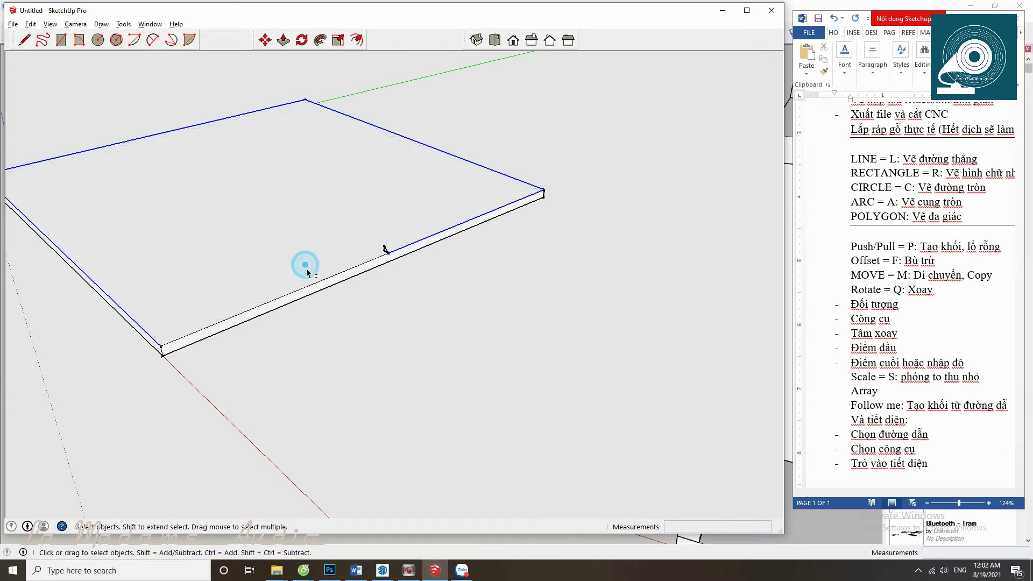
{"action": "left_click", "coordinate": [318, 281], "text": "shift"}
{"action": "scroll", "coordinate": [377, 249], "scroll_direction": "up", "scroll_amount": 2}
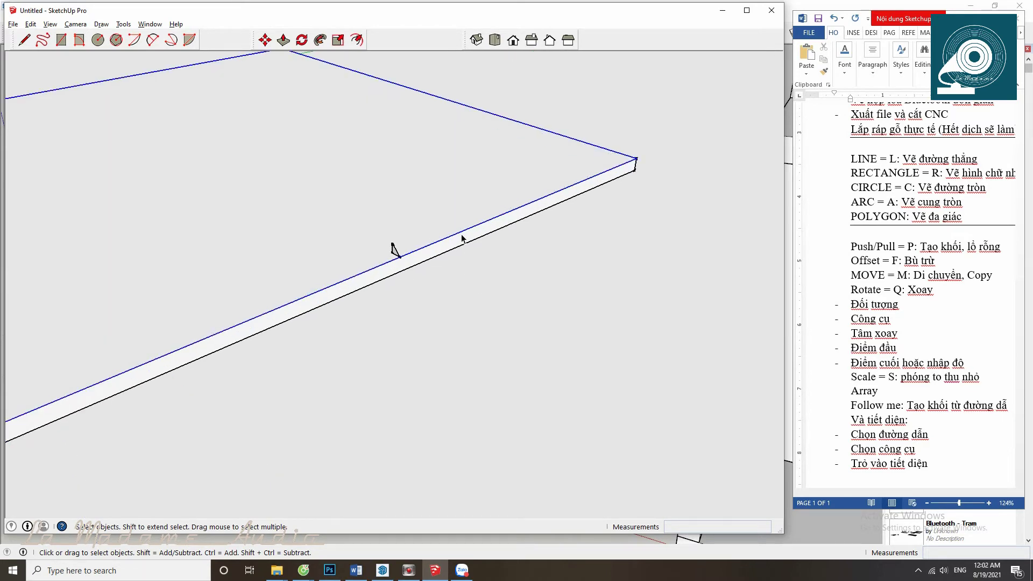
{"action": "scroll", "coordinate": [462, 238], "scroll_direction": "up", "scroll_amount": 2}
Step: Sweep the triangular profile along the selected top edges with Follow Me
{"action": "left_click", "coordinate": [320, 40]}
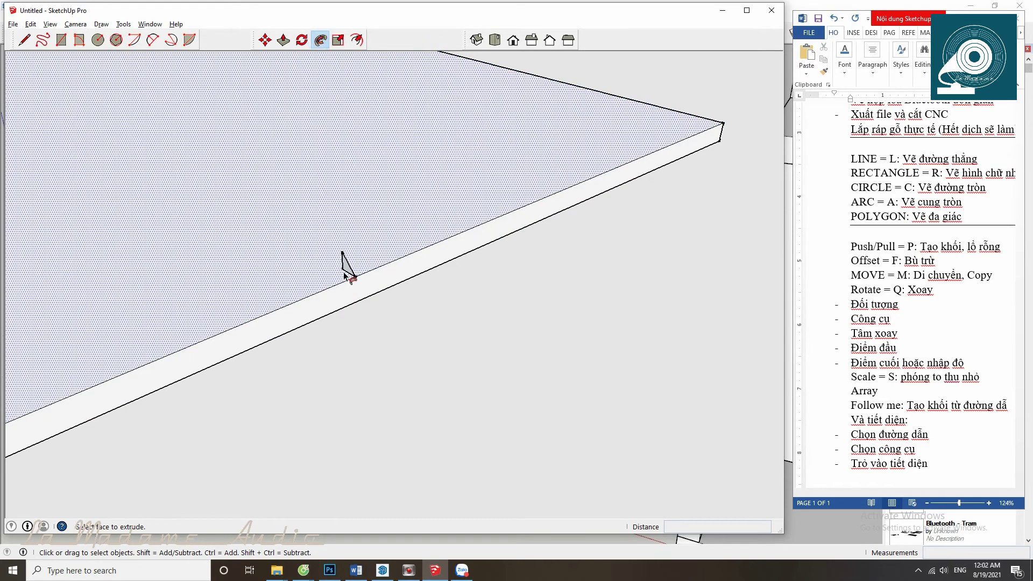
{"action": "scroll", "coordinate": [343, 276], "scroll_direction": "down", "scroll_amount": 1}
{"action": "scroll", "coordinate": [346, 265], "scroll_direction": "down", "scroll_amount": 2}
{"action": "scroll", "coordinate": [334, 330], "scroll_direction": "down", "scroll_amount": 2}
{"action": "scroll", "coordinate": [327, 334], "scroll_direction": "up", "scroll_amount": 1}
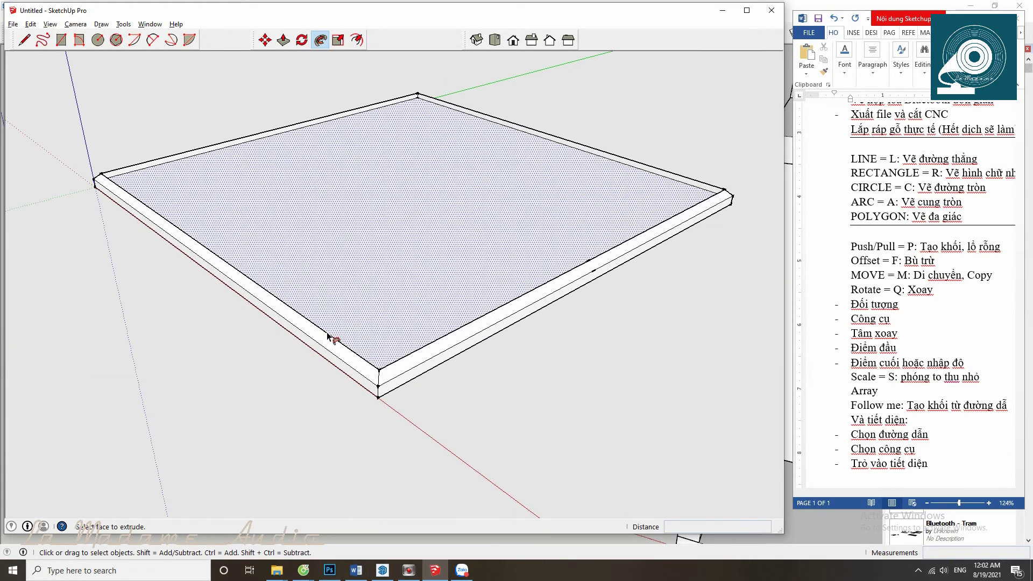
Step: Draw a line from the front corner to the far right corner, then orbit the board
{"action": "key", "text": "l"}
{"action": "left_click", "coordinate": [378, 370]}
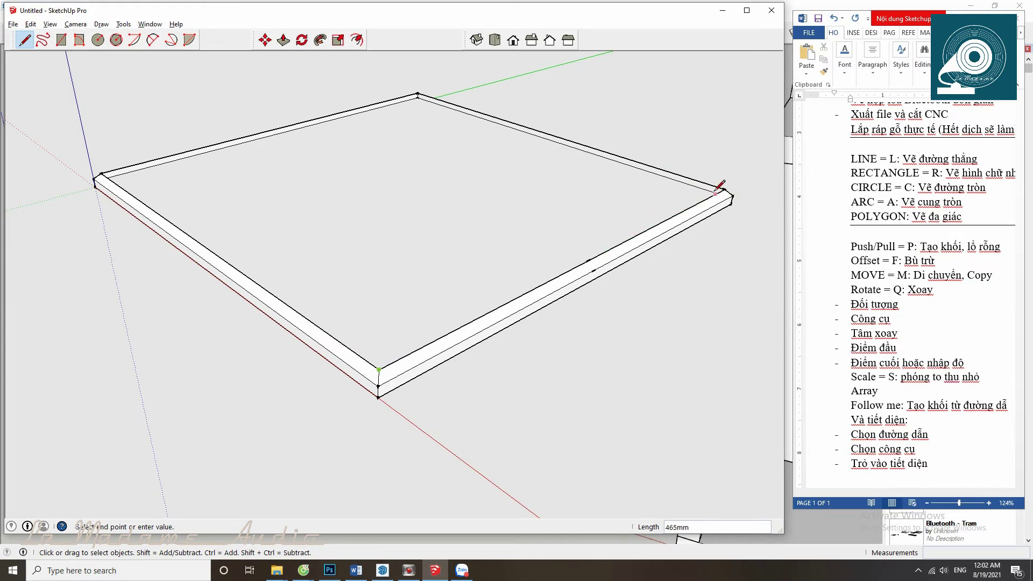
{"action": "left_click", "coordinate": [726, 188]}
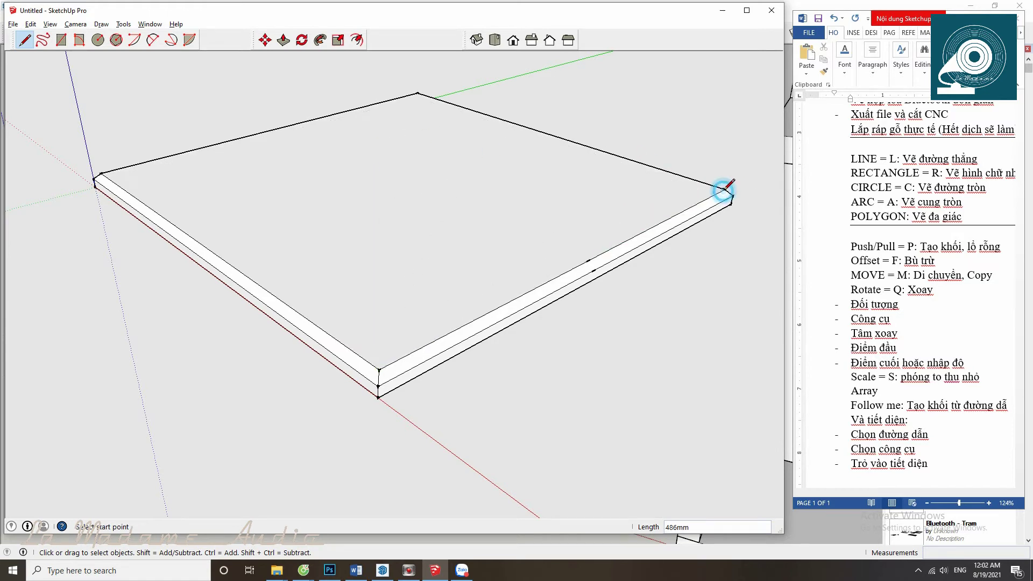
{"action": "middle_click_drag", "start_coordinate": [639, 224], "coordinate": [488, 245]}
{"action": "key", "text": "space"}
{"action": "mouse_move", "coordinate": [576, 401]}
{"action": "middle_mouse_down"}
{"action": "mouse_move", "coordinate": [400, 311]}
{"action": "mouse_move", "coordinate": [498, 261]}
{"action": "middle_mouse_up"}
{"action": "scroll", "coordinate": [461, 282], "scroll_direction": "up", "scroll_amount": 2}
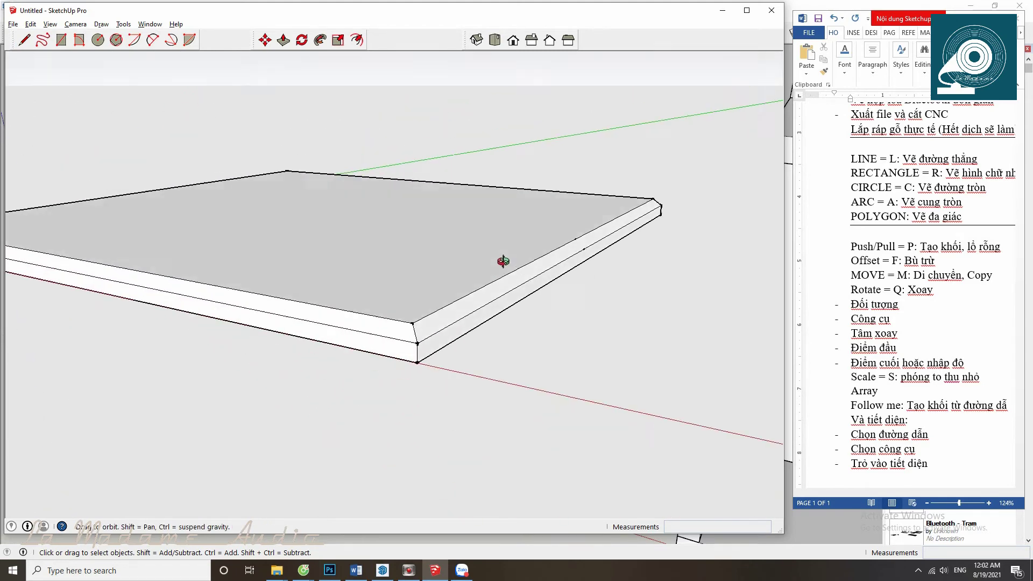
Step: Inspect the chamfered corner, cancel an unfinished line, and undo the chamfer with Ctrl+Z
{"action": "scroll", "coordinate": [530, 251], "scroll_direction": "up", "scroll_amount": 3}
{"action": "scroll", "coordinate": [529, 252], "scroll_direction": "up", "scroll_amount": 2}
{"action": "middle_click_drag", "start_coordinate": [350, 269], "coordinate": [548, 263]}
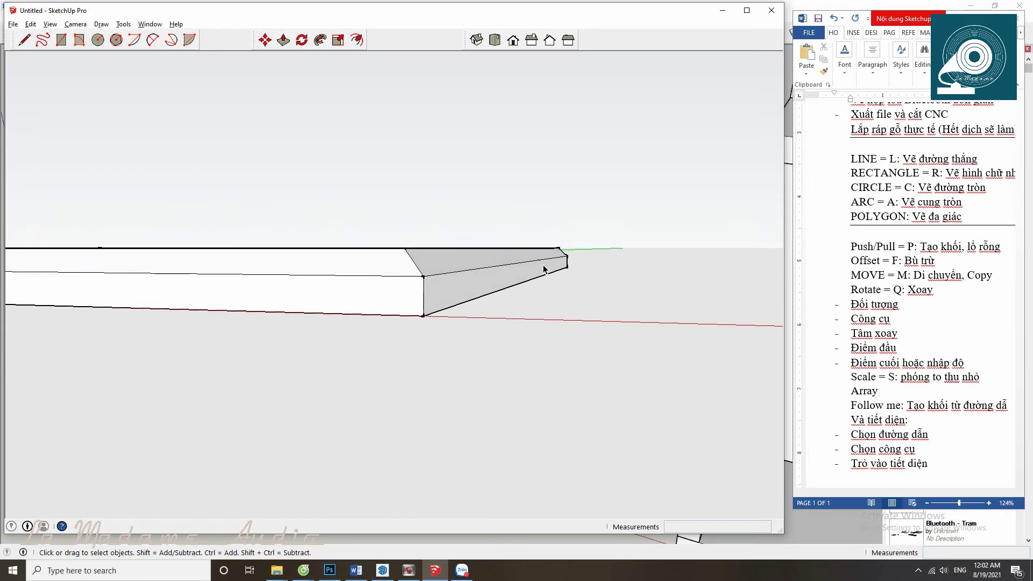
{"action": "key", "text": "l"}
{"action": "left_click", "coordinate": [423, 316]}
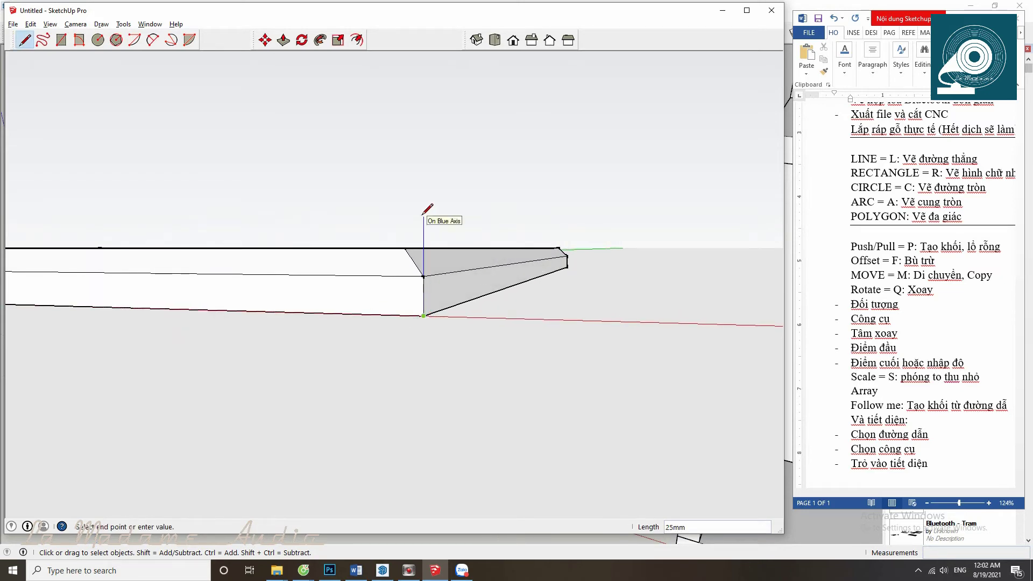
{"action": "middle_click_drag", "start_coordinate": [422, 214], "coordinate": [471, 231]}
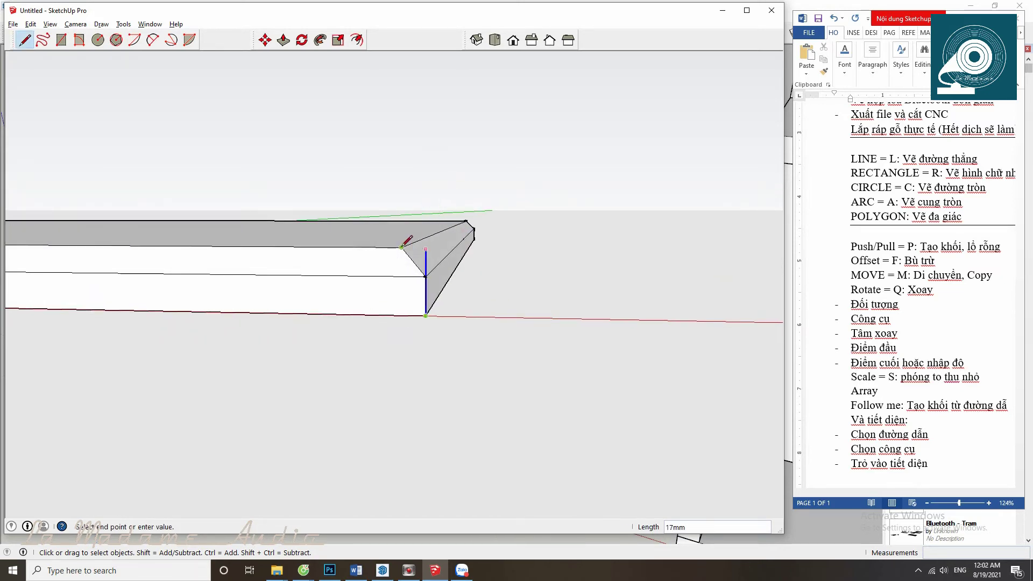
{"action": "key", "text": "space"}
{"action": "scroll", "coordinate": [446, 283], "scroll_direction": "down", "scroll_amount": 3}
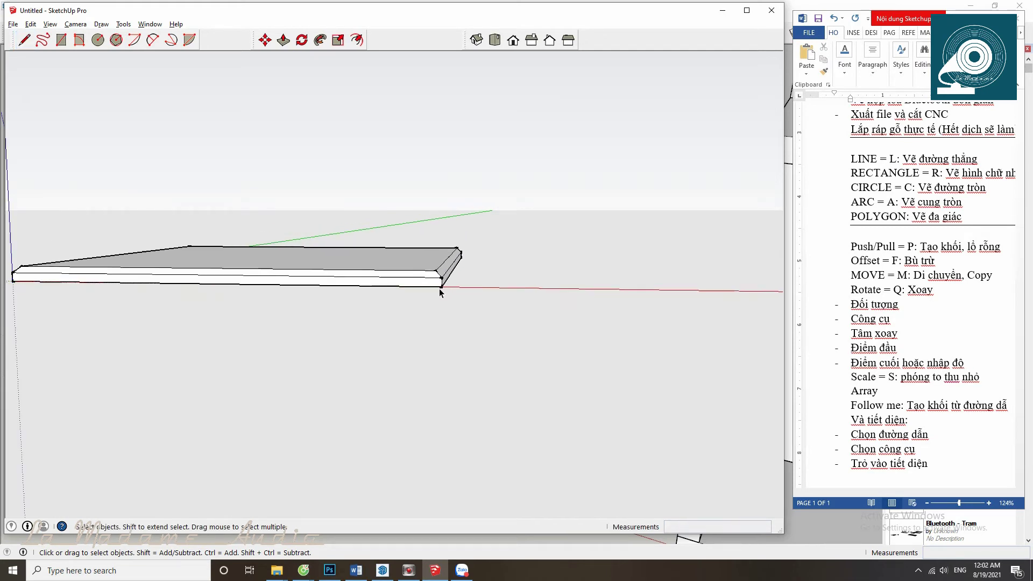
{"action": "middle_click_drag", "start_coordinate": [443, 288], "coordinate": [292, 313]}
{"action": "key", "text": "ctrl+z"}
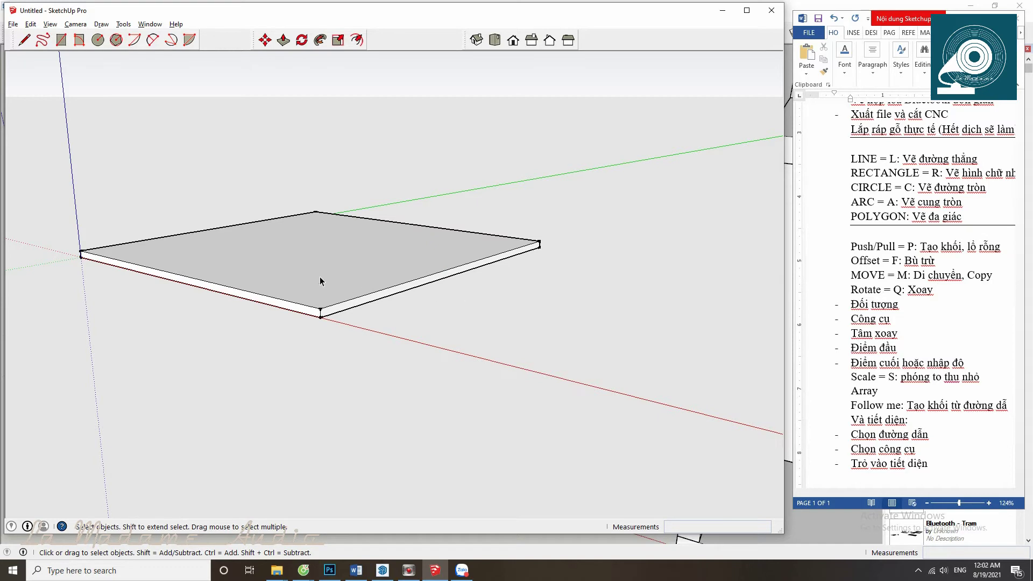
Step: Push/Pull the board's top face by 7 mm
{"action": "key", "text": "p"}
{"action": "mouse_move", "coordinate": [334, 291]}
{"action": "left_mouse_down"}
{"action": "mouse_move", "coordinate": [337, 264]}
{"action": "mouse_move", "coordinate": [355, 283]}
{"action": "left_mouse_up"}
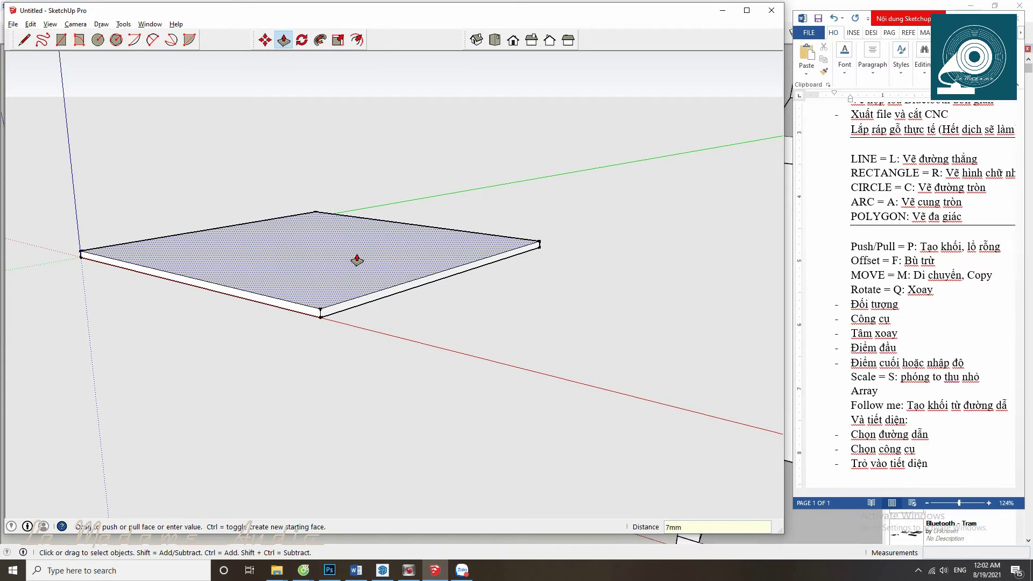
{"action": "mouse_move", "coordinate": [355, 283]}
{"action": "left_mouse_down"}
{"action": "mouse_move", "coordinate": [361, 245]}
{"action": "mouse_move", "coordinate": [360, 268]}
{"action": "left_mouse_up"}
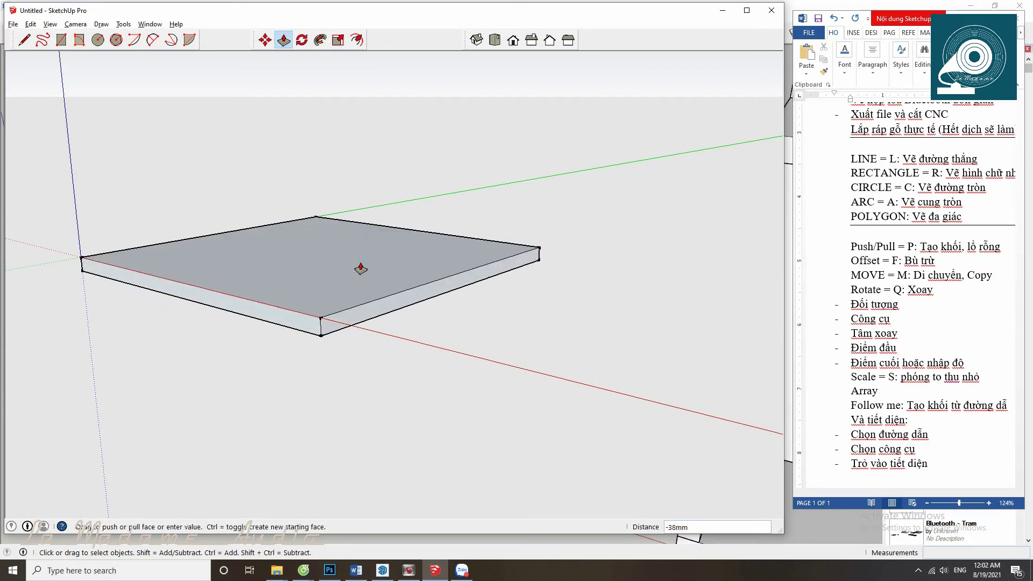
{"action": "type", "text": "7"}
{"action": "key", "text": "Return"}
{"action": "scroll", "coordinate": [360, 268], "scroll_direction": "up", "scroll_amount": 1}
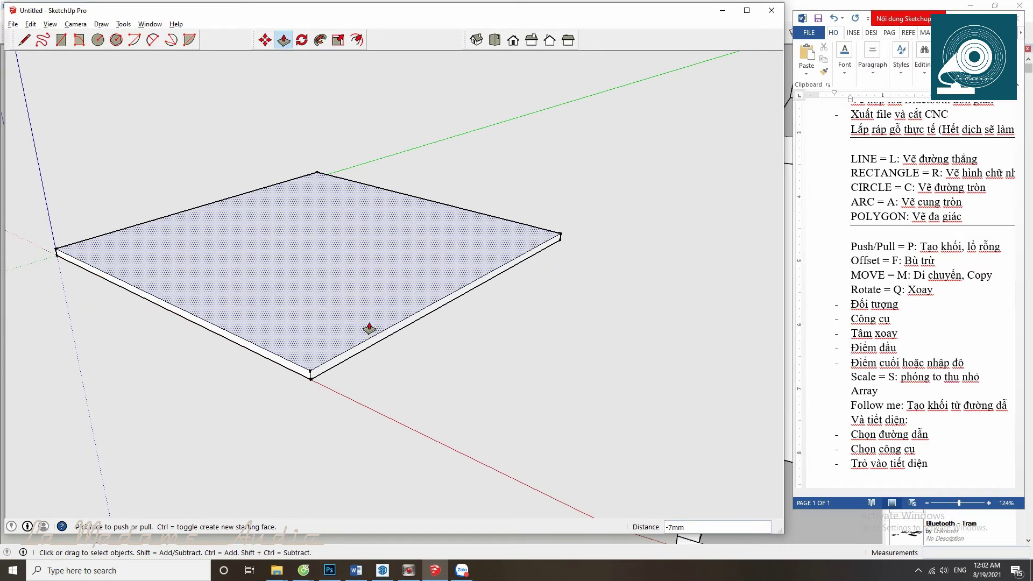
Step: Draw a small triangular profile on the board's front top edge
{"action": "key", "text": "l"}
{"action": "left_click", "coordinate": [459, 287]}
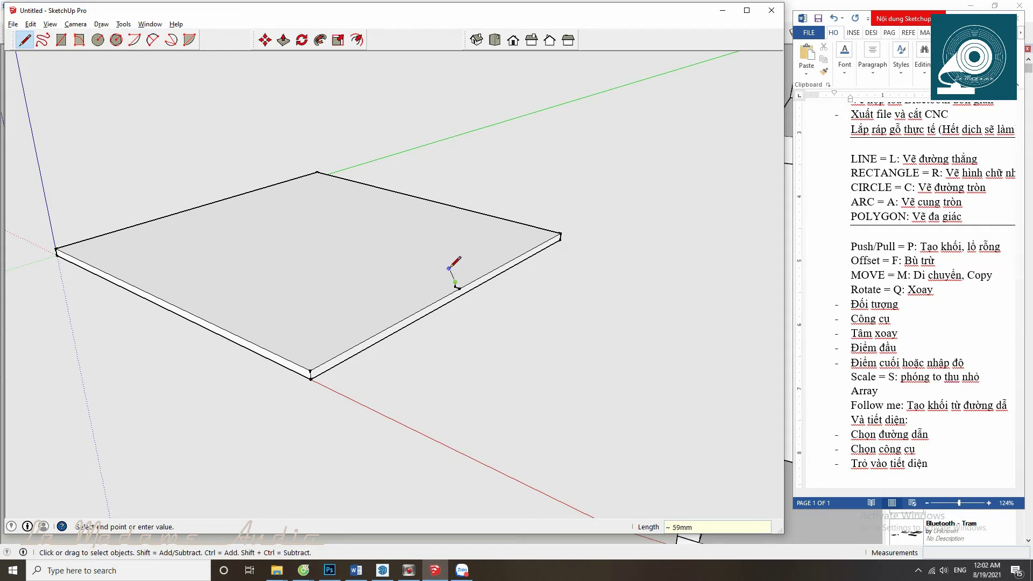
{"action": "scroll", "coordinate": [457, 288], "scroll_direction": "up", "scroll_amount": 2}
{"action": "scroll", "coordinate": [473, 306], "scroll_direction": "up", "scroll_amount": 1}
{"action": "left_click", "coordinate": [474, 311]}
{"action": "key", "text": "space"}
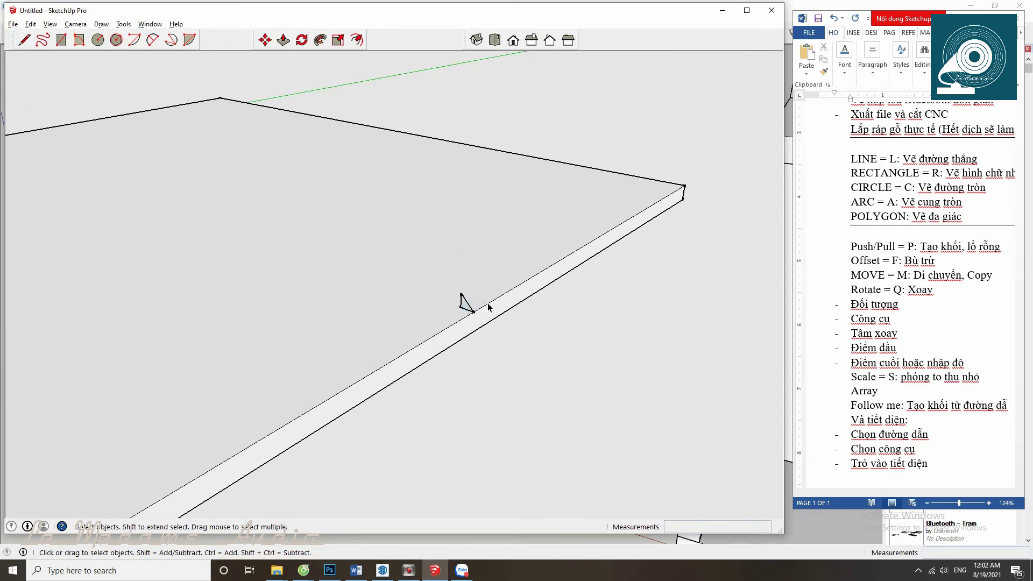
Step: Select the front, back-right and back-left top edges as the sweep path
{"action": "left_click", "coordinate": [487, 303]}
{"action": "left_click", "coordinate": [554, 162], "text": "shift"}
{"action": "left_click", "coordinate": [199, 102], "text": "shift"}
{"action": "scroll", "coordinate": [345, 146], "scroll_direction": "down", "scroll_amount": 2}
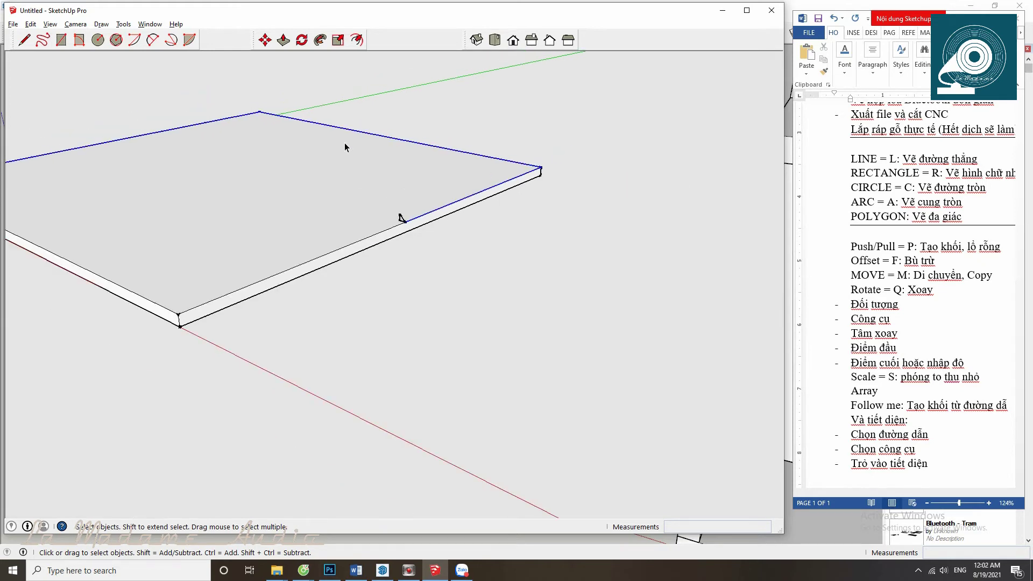
Step: Add the remaining front top edges and sweep the triangle profile along them with Follow Me
{"action": "left_click", "coordinate": [125, 289], "text": "shift"}
{"action": "left_click", "coordinate": [192, 308], "text": "shift"}
{"action": "scroll", "coordinate": [402, 218], "scroll_direction": "up", "scroll_amount": 2}
{"action": "scroll", "coordinate": [404, 219], "scroll_direction": "up", "scroll_amount": 2}
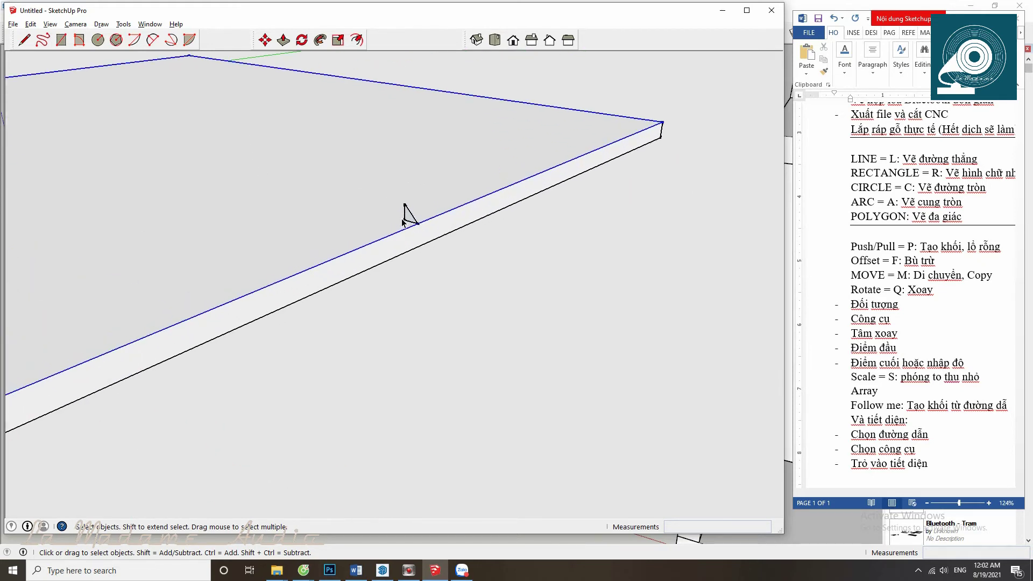
{"action": "scroll", "coordinate": [405, 219], "scroll_direction": "up", "scroll_amount": 2}
{"action": "left_click", "coordinate": [320, 39]}
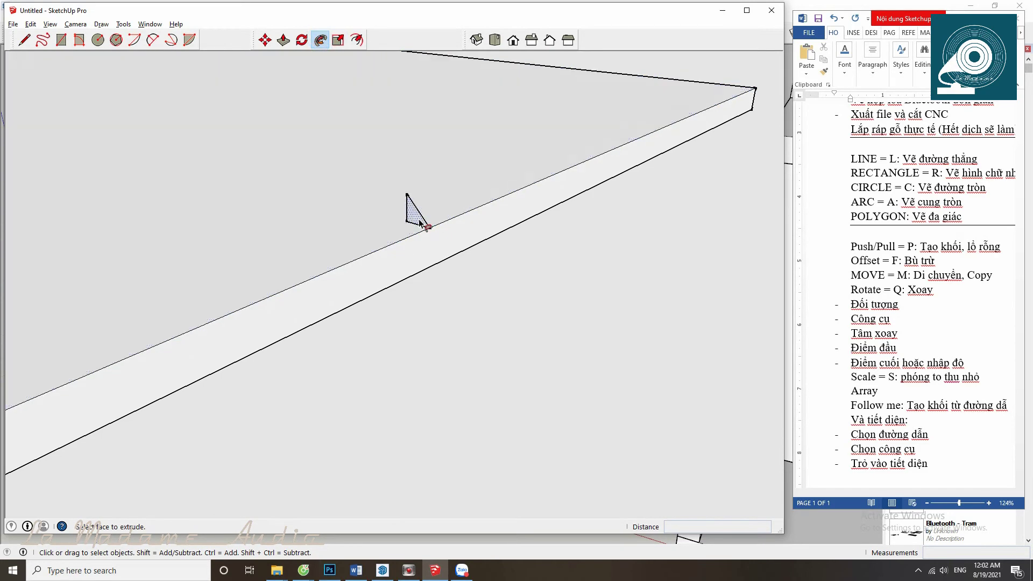
{"action": "left_click", "coordinate": [417, 218]}
{"action": "scroll", "coordinate": [419, 222], "scroll_direction": "down", "scroll_amount": 5}
Step: Draw a line between two rim corners and orbit to view the whole board
{"action": "key", "text": "l"}
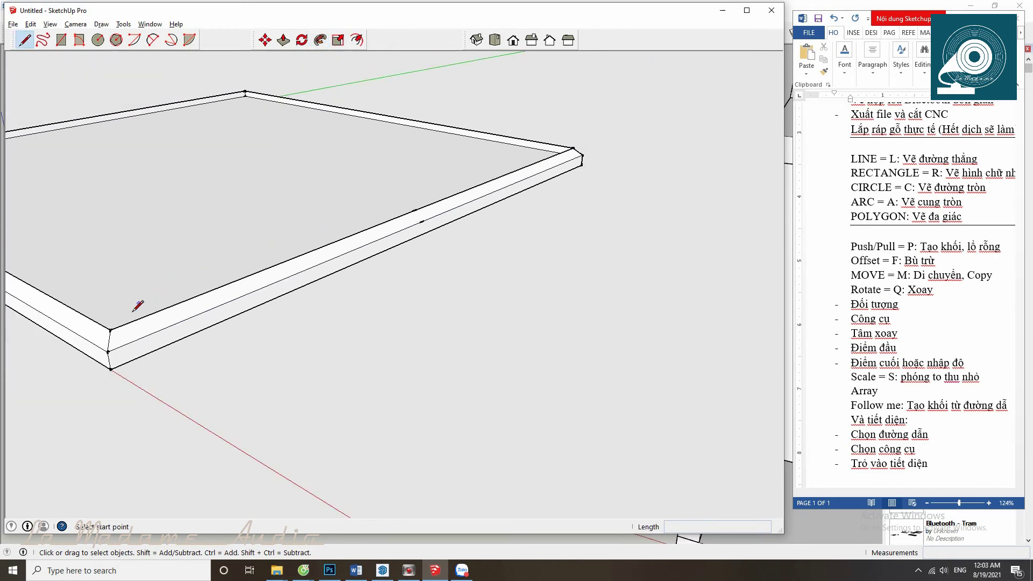
{"action": "left_click", "coordinate": [110, 330]}
{"action": "left_click", "coordinate": [556, 162]}
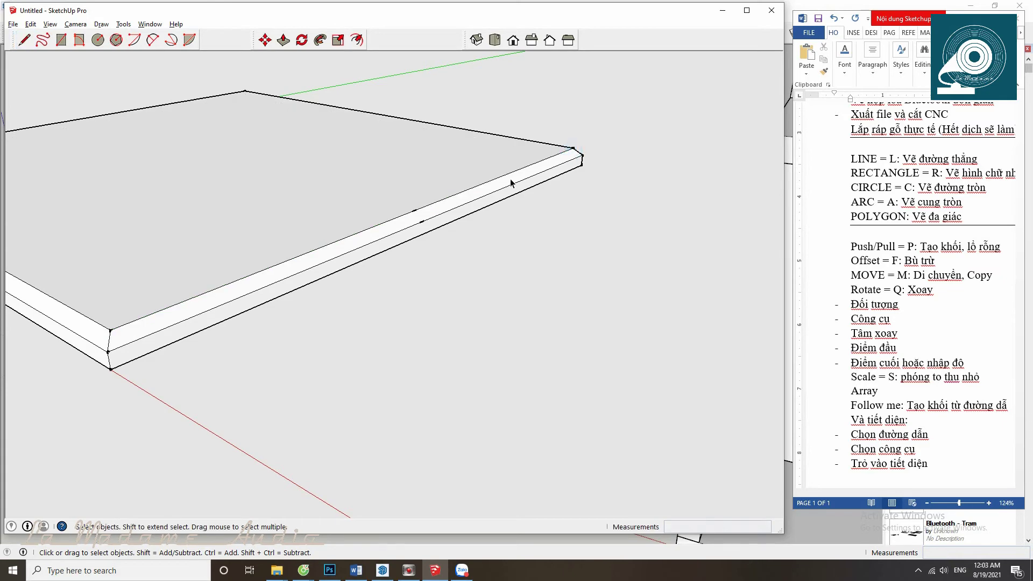
{"action": "mouse_move", "coordinate": [433, 209]}
{"action": "middle_mouse_down"}
{"action": "mouse_move", "coordinate": [237, 214]}
{"action": "mouse_move", "coordinate": [291, 282]}
{"action": "mouse_move", "coordinate": [423, 293]}
{"action": "mouse_move", "coordinate": [354, 241]}
{"action": "mouse_move", "coordinate": [208, 194]}
{"action": "mouse_move", "coordinate": [427, 230]}
{"action": "middle_mouse_up"}
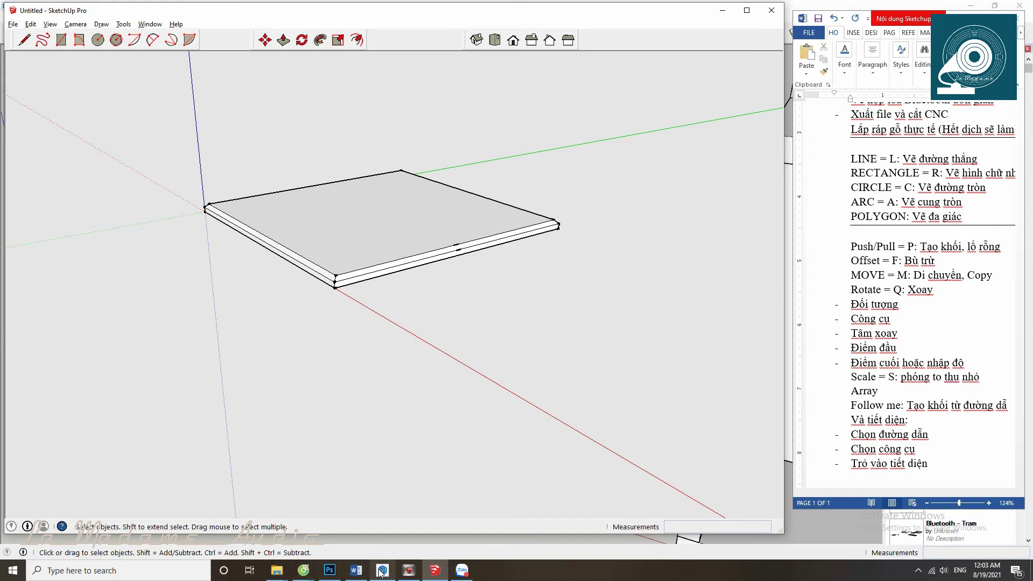
{"action": "mouse_move", "coordinate": [382, 570]}
{"action": "left_click", "coordinate": [396, 532]}
{"action": "scroll", "coordinate": [397, 536], "scroll_direction": "down", "scroll_amount": 3}
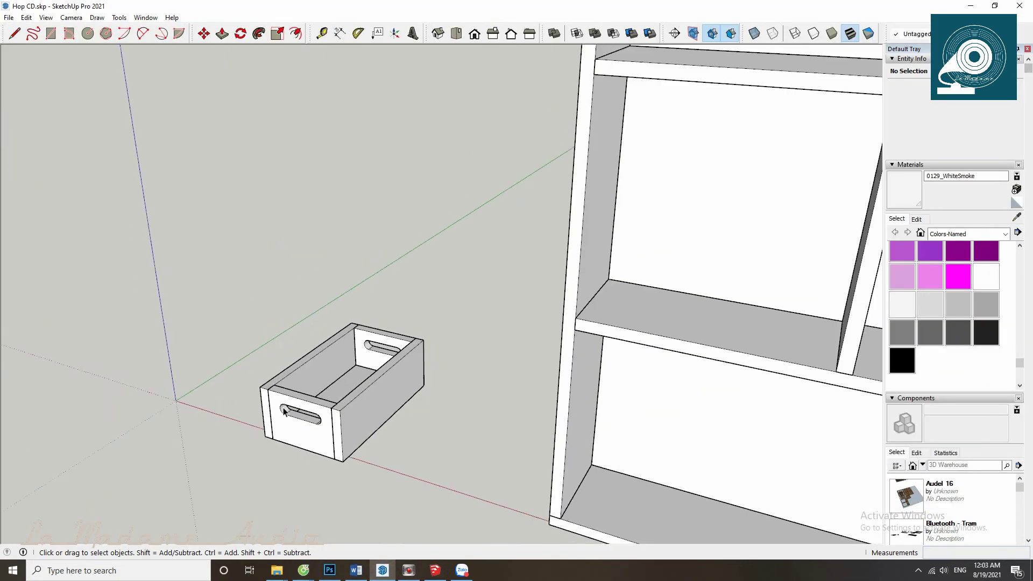
{"action": "scroll", "coordinate": [290, 437], "scroll_direction": "down", "scroll_amount": 3}
{"action": "scroll", "coordinate": [291, 437], "scroll_direction": "down", "scroll_amount": 3}
{"action": "scroll", "coordinate": [484, 323], "scroll_direction": "up", "scroll_amount": 4}
{"action": "scroll", "coordinate": [462, 294], "scroll_direction": "up", "scroll_amount": 4}
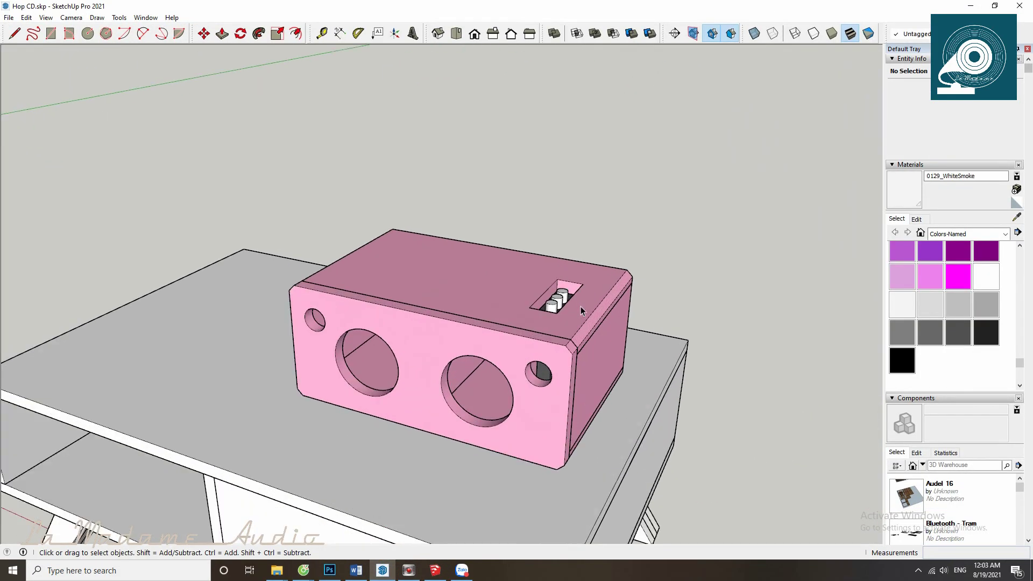
{"action": "mouse_move", "coordinate": [452, 301]}
{"action": "middle_mouse_down"}
{"action": "mouse_move", "coordinate": [462, 294]}
{"action": "mouse_move", "coordinate": [422, 268]}
{"action": "mouse_move", "coordinate": [422, 238]}
{"action": "mouse_move", "coordinate": [446, 228]}
{"action": "mouse_move", "coordinate": [461, 203]}
{"action": "mouse_move", "coordinate": [482, 215]}
{"action": "mouse_move", "coordinate": [526, 310]}
{"action": "mouse_move", "coordinate": [724, 328]}
{"action": "mouse_move", "coordinate": [249, 319]}
{"action": "middle_mouse_up"}
{"action": "scroll", "coordinate": [526, 310], "scroll_direction": "down", "scroll_amount": 5}
{"action": "scroll", "coordinate": [532, 304], "scroll_direction": "down", "scroll_amount": 3}
{"action": "scroll", "coordinate": [249, 318], "scroll_direction": "up", "scroll_amount": 4}
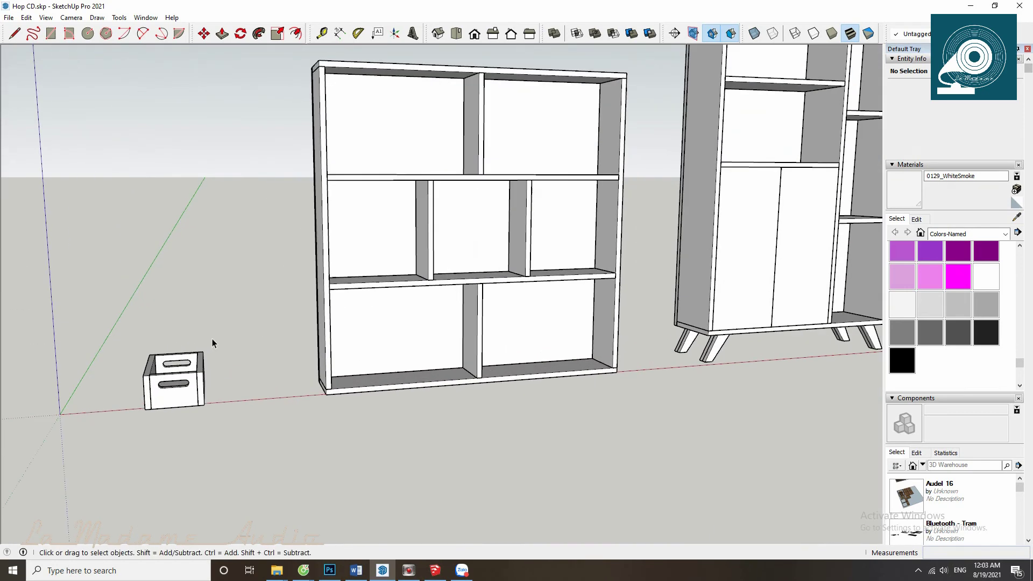
{"action": "scroll", "coordinate": [212, 345], "scroll_direction": "up", "scroll_amount": 2}
{"action": "left_click_drag", "start_coordinate": [187, 398], "coordinate": [204, 409]}
{"action": "scroll", "coordinate": [242, 427], "scroll_direction": "down", "scroll_amount": 3}
{"action": "middle_click_drag", "start_coordinate": [242, 427], "coordinate": [276, 339]}
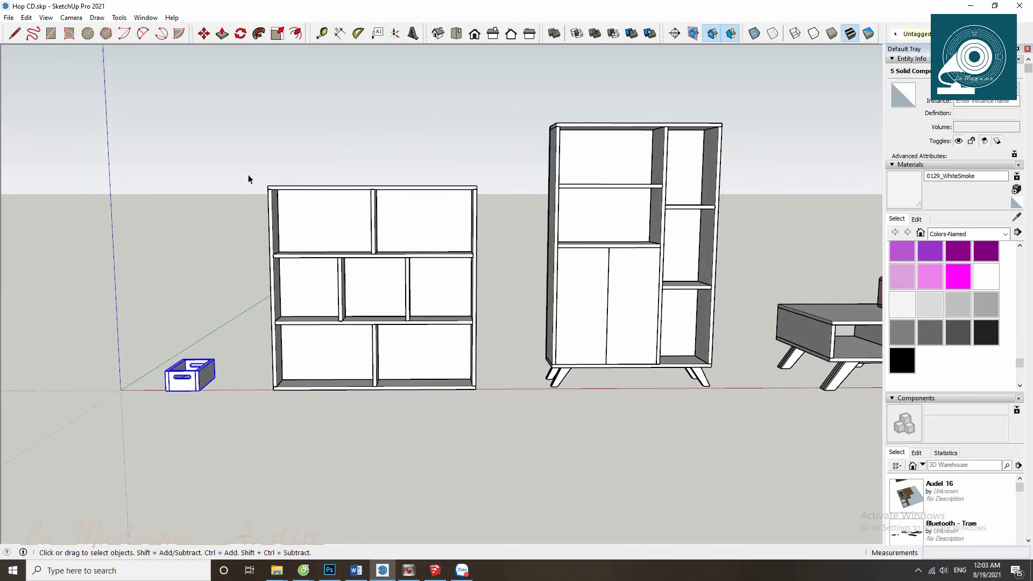
{"action": "mouse_move", "coordinate": [254, 155]}
{"action": "left_mouse_down"}
{"action": "mouse_move", "coordinate": [505, 379]}
{"action": "mouse_move", "coordinate": [483, 380]}
{"action": "left_mouse_up"}
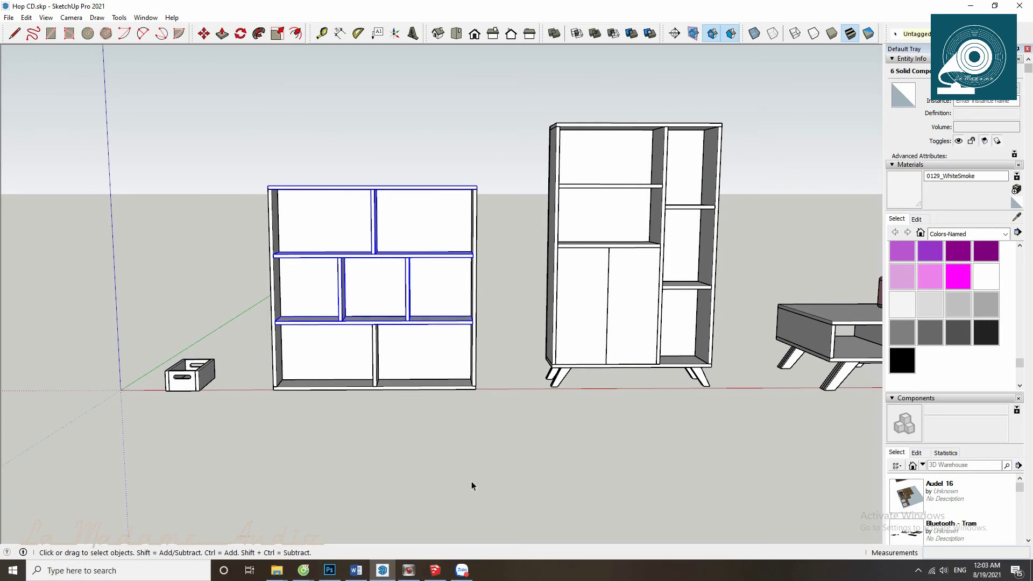
{"action": "left_click", "coordinate": [438, 570]}
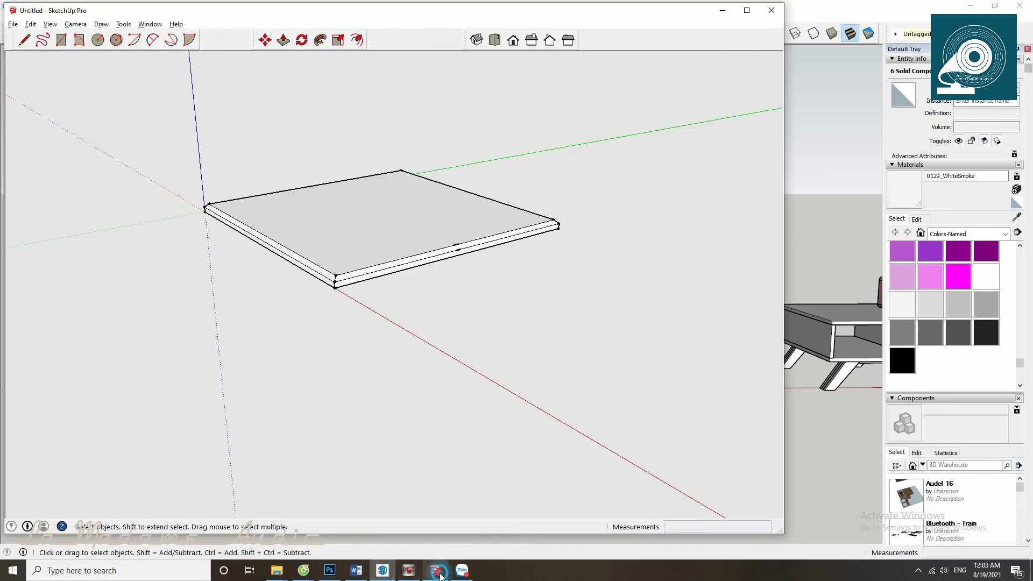
{"action": "scroll", "coordinate": [409, 282], "scroll_direction": "up", "scroll_amount": 3}
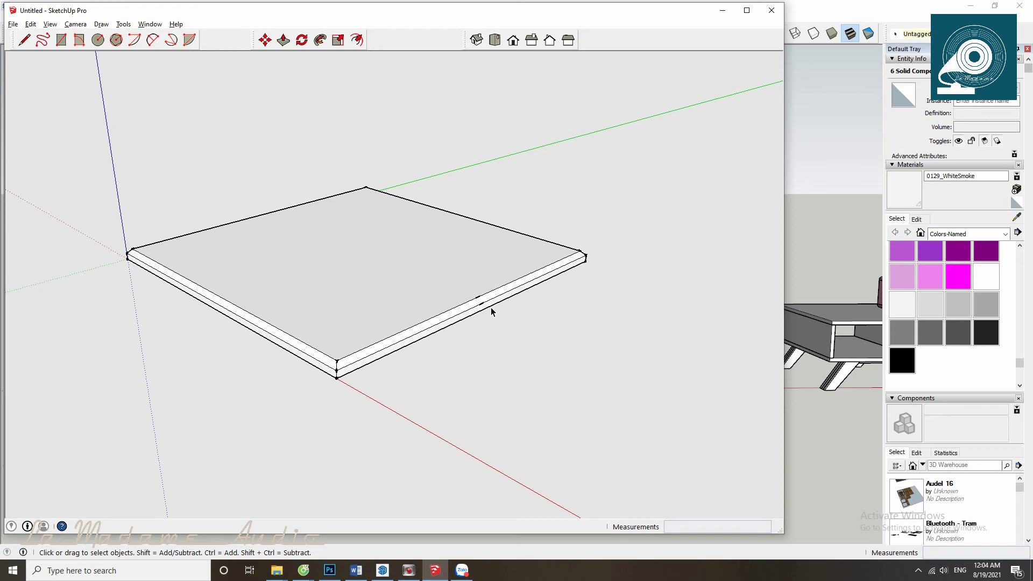
{"action": "left_click", "coordinate": [814, 7]}
{"action": "scroll", "coordinate": [272, 286], "scroll_direction": "down", "scroll_amount": 2}
{"action": "mouse_move", "coordinate": [273, 285]}
{"action": "middle_mouse_down"}
{"action": "mouse_move", "coordinate": [546, 335]}
{"action": "mouse_move", "coordinate": [288, 381]}
{"action": "middle_mouse_up"}
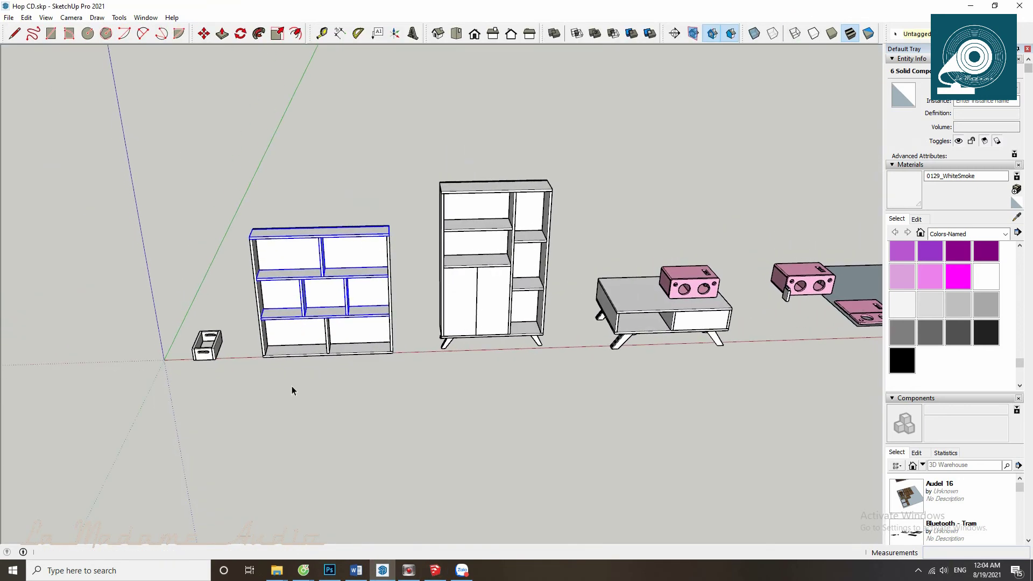
{"action": "scroll", "coordinate": [218, 347], "scroll_direction": "up", "scroll_amount": 3}
{"action": "scroll", "coordinate": [218, 348], "scroll_direction": "up", "scroll_amount": 3}
{"action": "scroll", "coordinate": [218, 347], "scroll_direction": "down", "scroll_amount": 4}
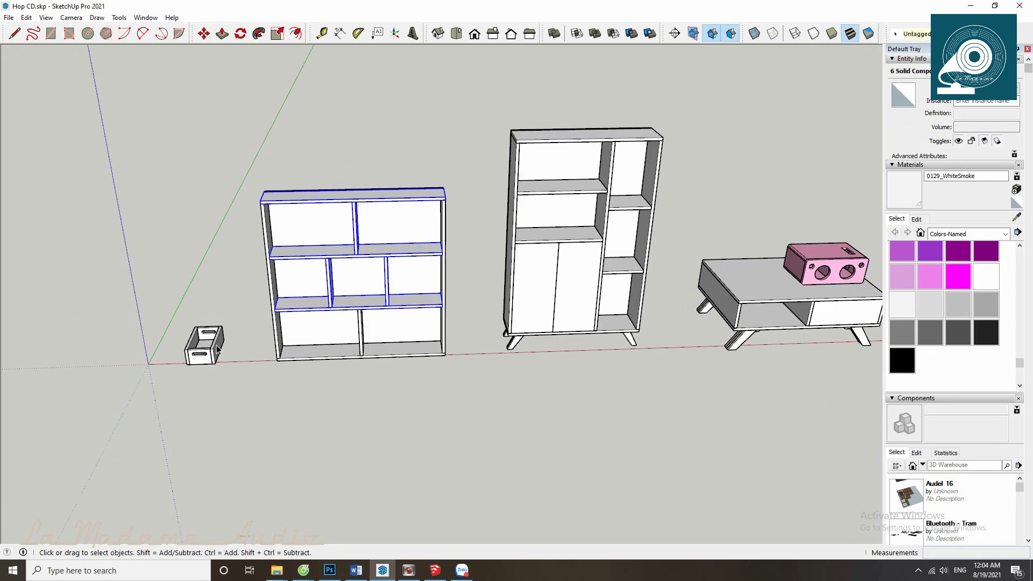
{"action": "scroll", "coordinate": [120, 276], "scroll_direction": "down", "scroll_amount": 3}
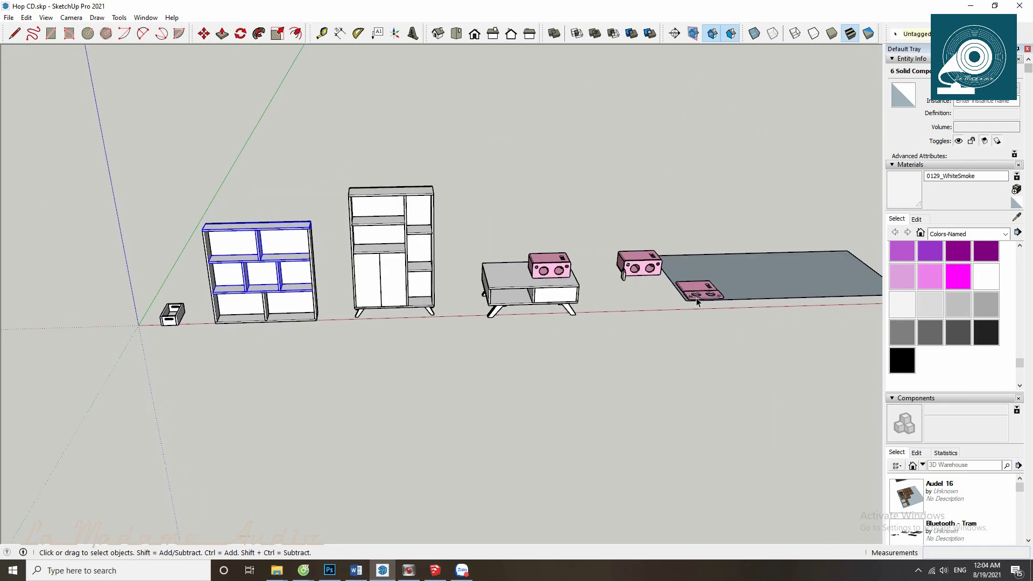
{"action": "middle_click_drag", "start_coordinate": [120, 277], "coordinate": [741, 234]}
{"action": "left_click", "coordinate": [741, 234]}
{"action": "scroll", "coordinate": [284, 364], "scroll_direction": "down", "scroll_amount": 3}
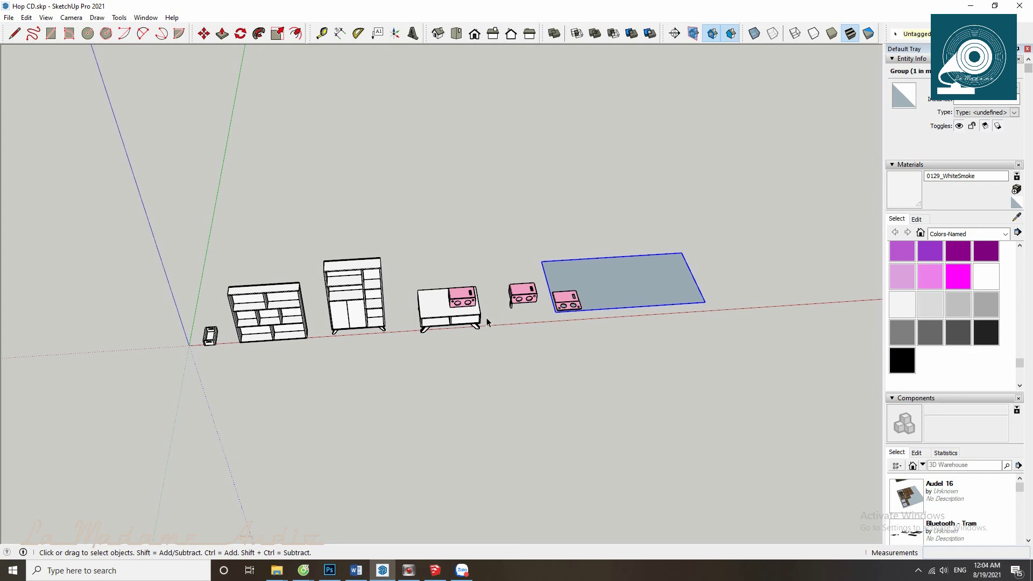
{"action": "middle_click_drag", "start_coordinate": [351, 307], "coordinate": [261, 255]}
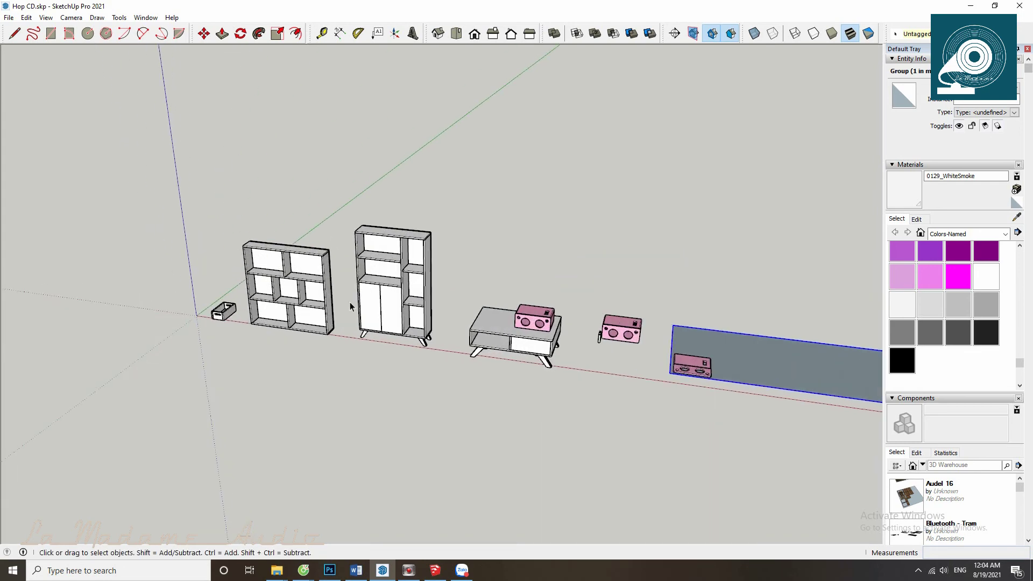
{"action": "scroll", "coordinate": [570, 343], "scroll_direction": "up", "scroll_amount": 2}
{"action": "scroll", "coordinate": [518, 329], "scroll_direction": "up", "scroll_amount": 2}
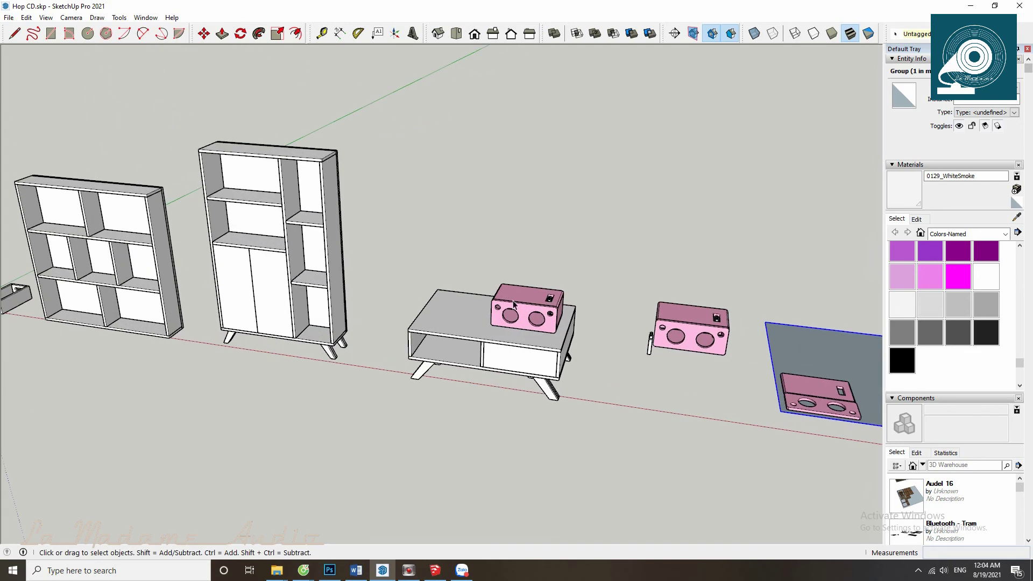
{"action": "scroll", "coordinate": [517, 329], "scroll_direction": "up", "scroll_amount": 2}
{"action": "left_click", "coordinate": [527, 322]}
{"action": "scroll", "coordinate": [530, 376], "scroll_direction": "down", "scroll_amount": 1}
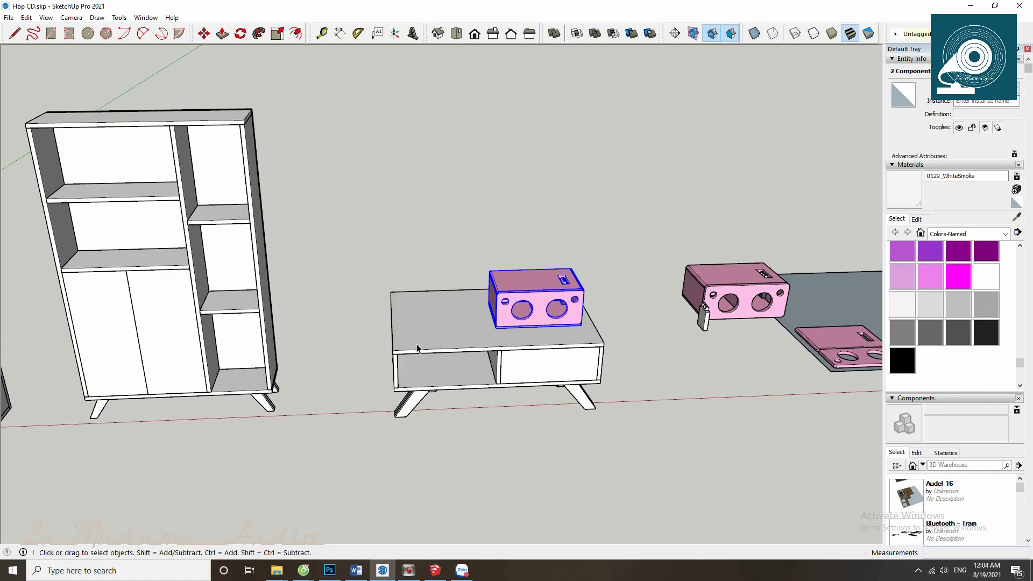
{"action": "scroll", "coordinate": [415, 346], "scroll_direction": "down", "scroll_amount": 2}
{"action": "scroll", "coordinate": [339, 341], "scroll_direction": "down", "scroll_amount": 2}
{"action": "scroll", "coordinate": [755, 327], "scroll_direction": "up", "scroll_amount": 2}
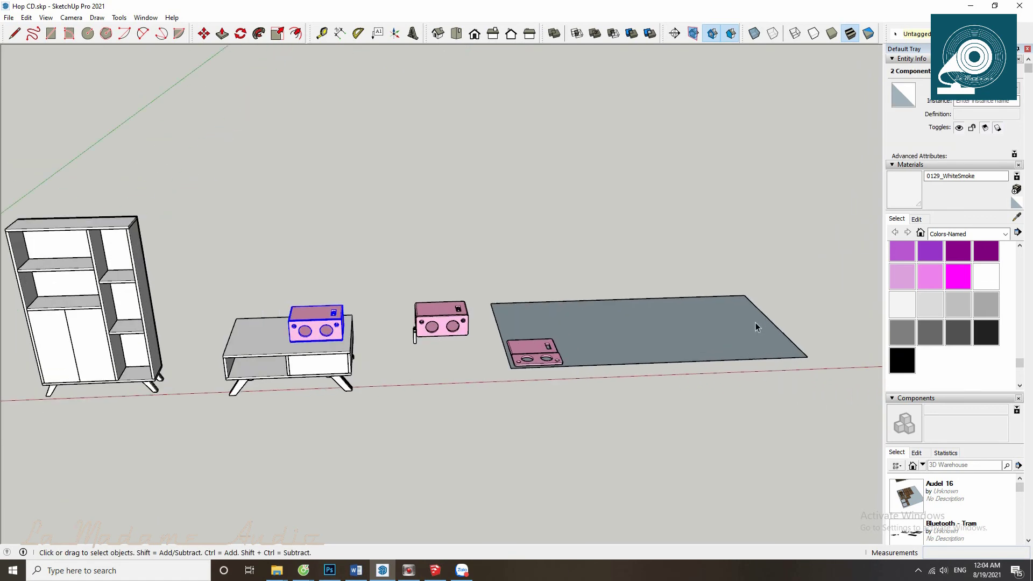
{"action": "scroll", "coordinate": [378, 334], "scroll_direction": "up", "scroll_amount": 1}
{"action": "scroll", "coordinate": [378, 334], "scroll_direction": "up", "scroll_amount": 1}
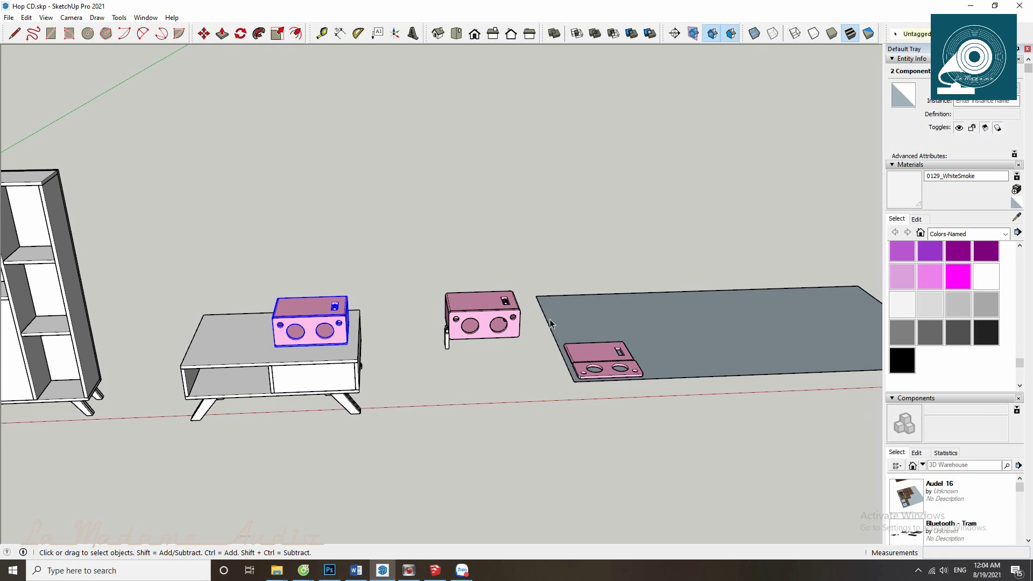
{"action": "scroll", "coordinate": [413, 379], "scroll_direction": "down", "scroll_amount": 1}
{"action": "scroll", "coordinate": [440, 340], "scroll_direction": "up", "scroll_amount": 1}
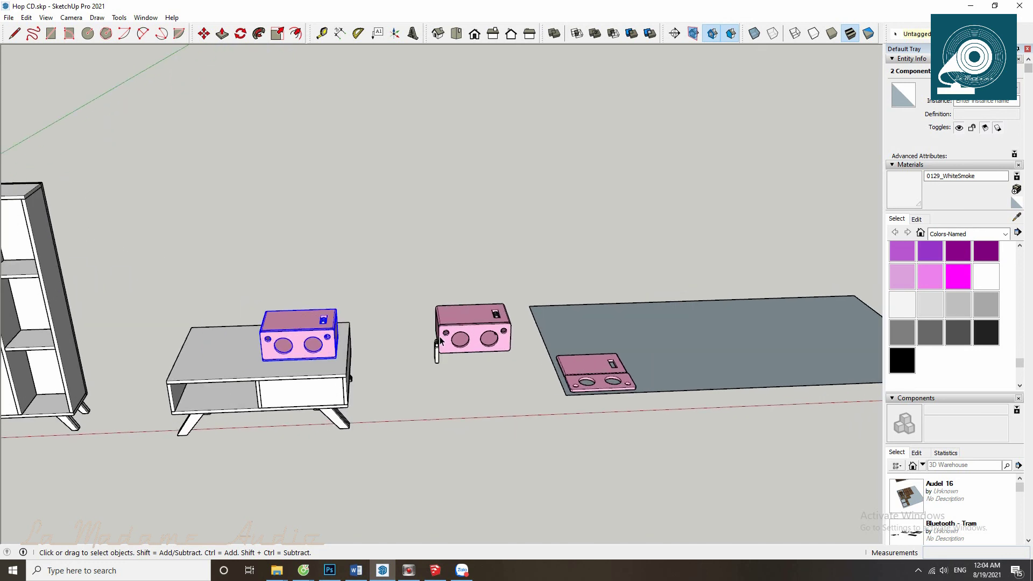
{"action": "left_click_drag", "start_coordinate": [415, 276], "coordinate": [515, 361]}
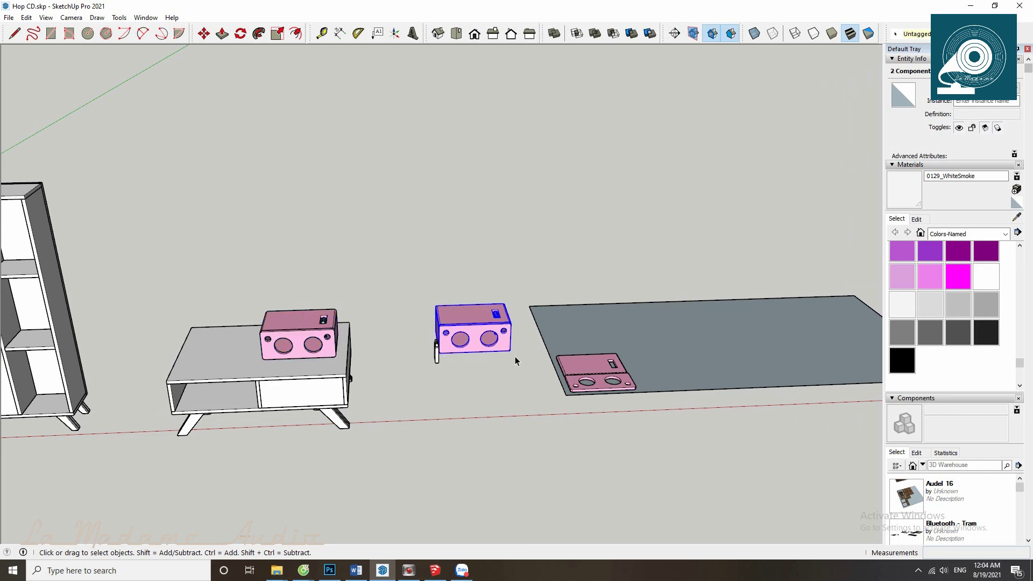
{"action": "middle_click_drag", "start_coordinate": [515, 360], "coordinate": [457, 317]}
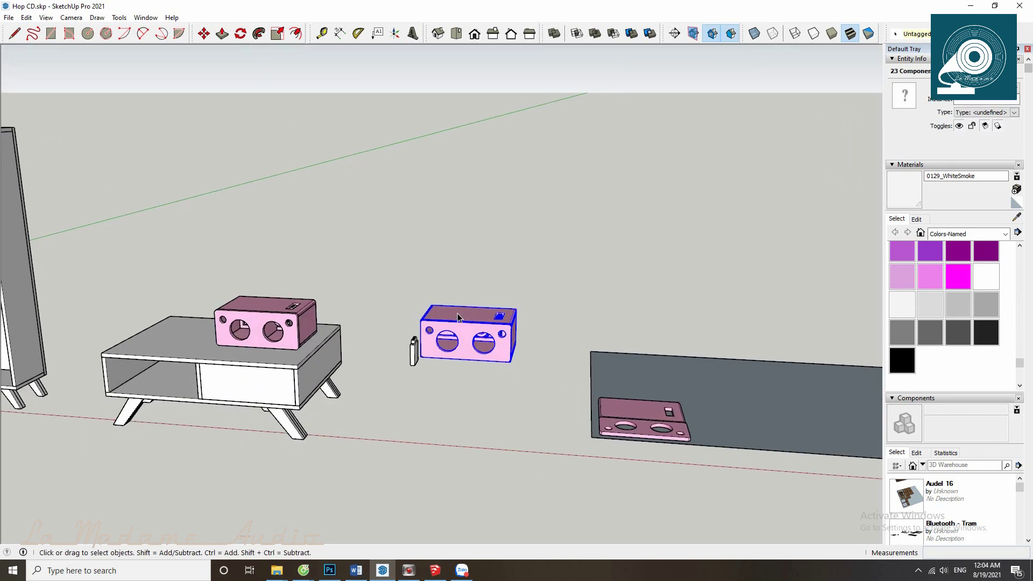
{"action": "mouse_move", "coordinate": [458, 316]}
{"action": "middle_mouse_down"}
{"action": "mouse_move", "coordinate": [364, 381]}
{"action": "mouse_move", "coordinate": [438, 373]}
{"action": "mouse_move", "coordinate": [464, 350]}
{"action": "middle_mouse_up"}
{"action": "scroll", "coordinate": [464, 350], "scroll_direction": "down", "scroll_amount": 5}
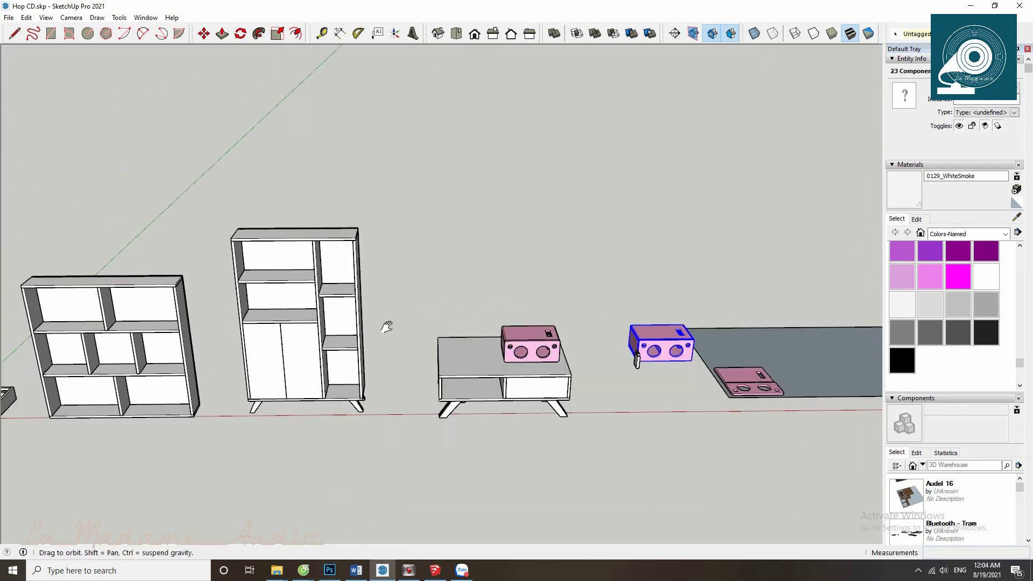
{"action": "middle_click_drag", "start_coordinate": [388, 327], "coordinate": [369, 456]}
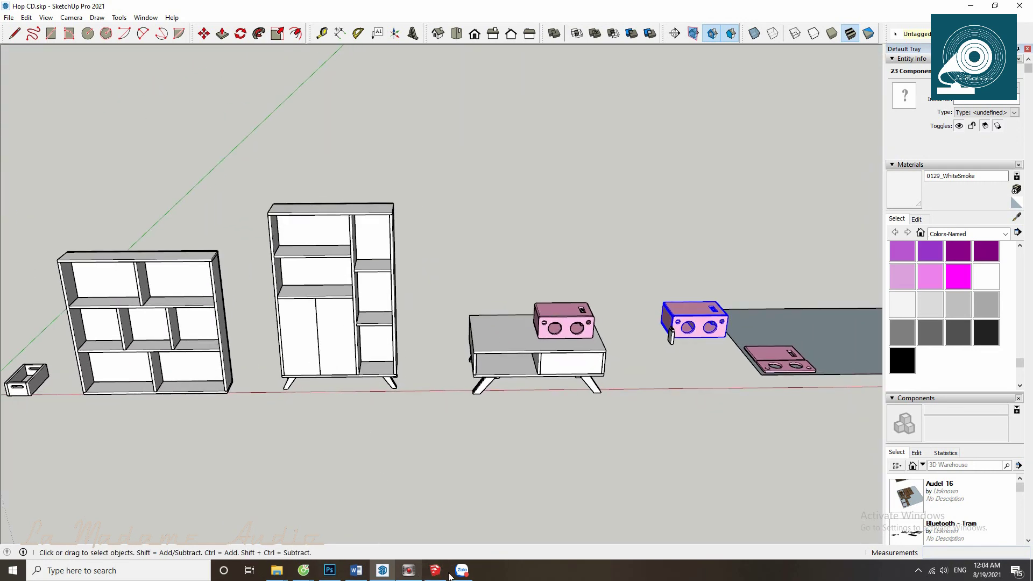
{"action": "left_click", "coordinate": [435, 570]}
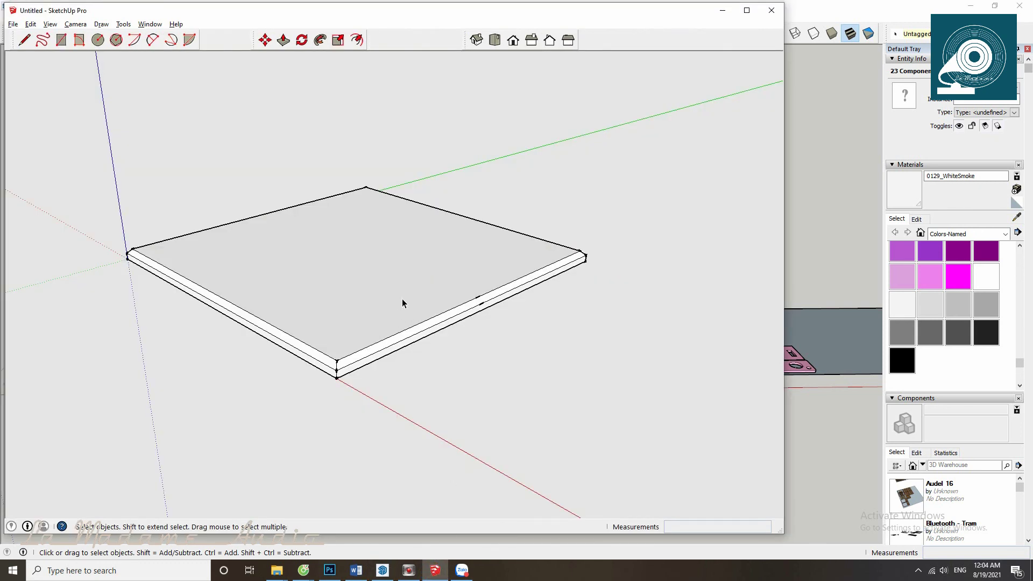